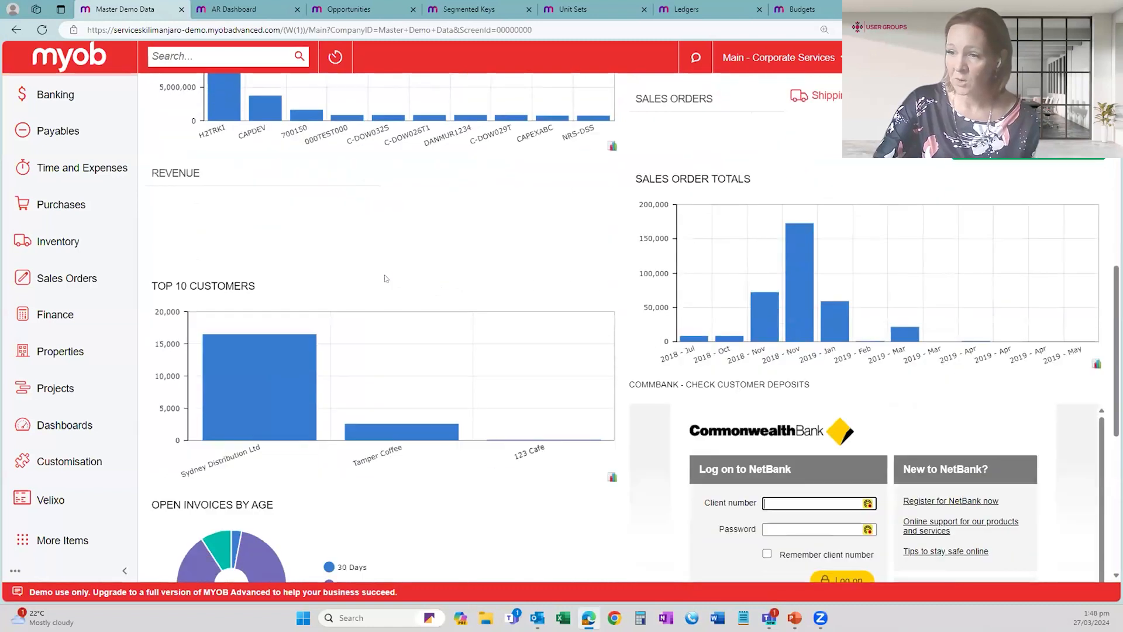
- Return to the start of the Master Demo Data dashboard and bring up the list of available dashboards
scroll(386, 279, "up", 2)
scroll(386, 279, "up", 9)
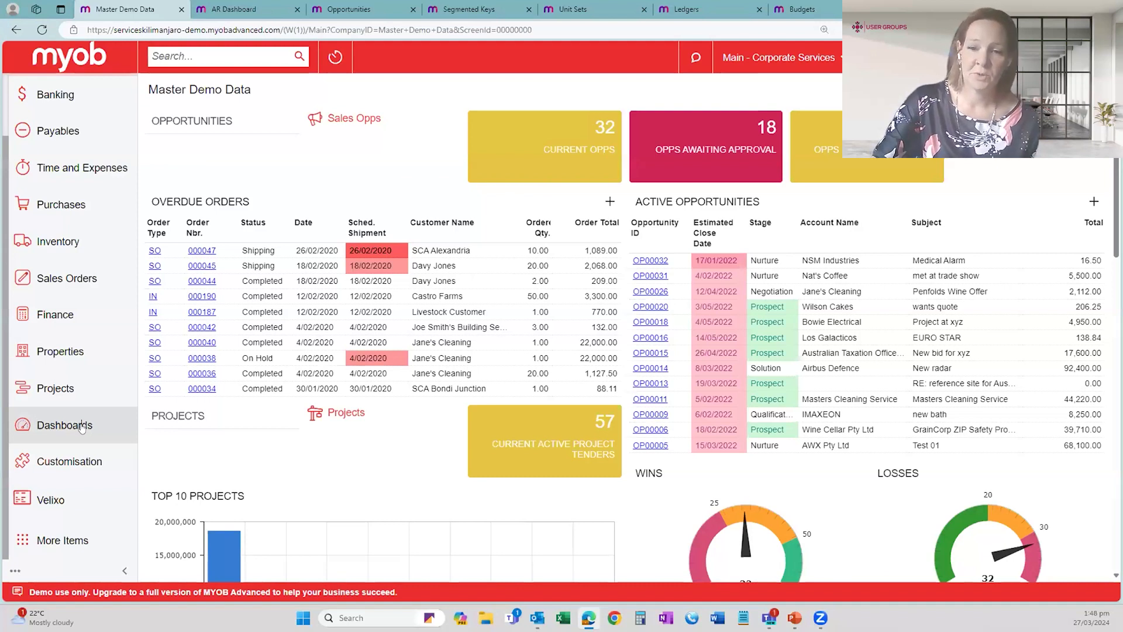
left_click(64, 425)
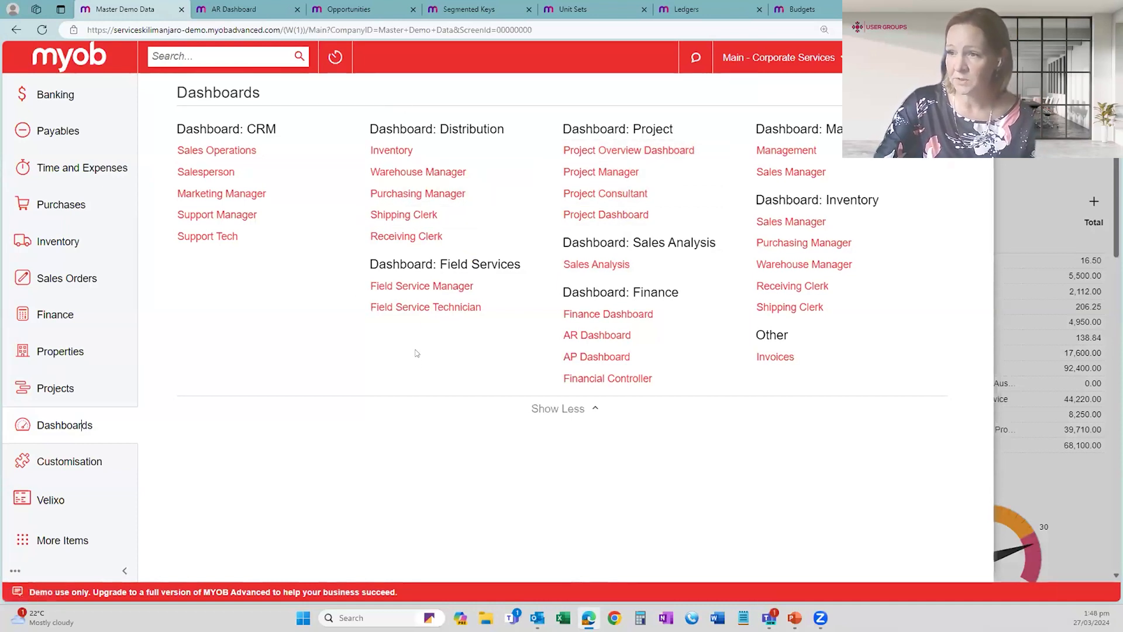
- On the AR Dashboard, drill into the Days 90+ slice of Open Invoices by Age, and close the drilldown and the dashboard
left_click(250, 10)
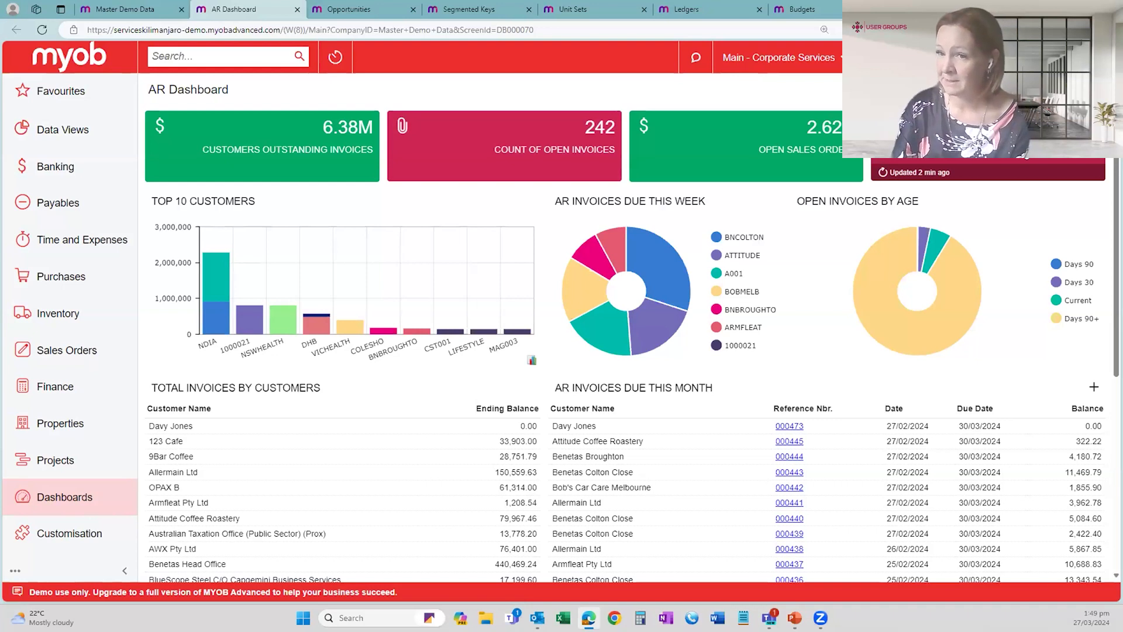
mouse_move(953, 286)
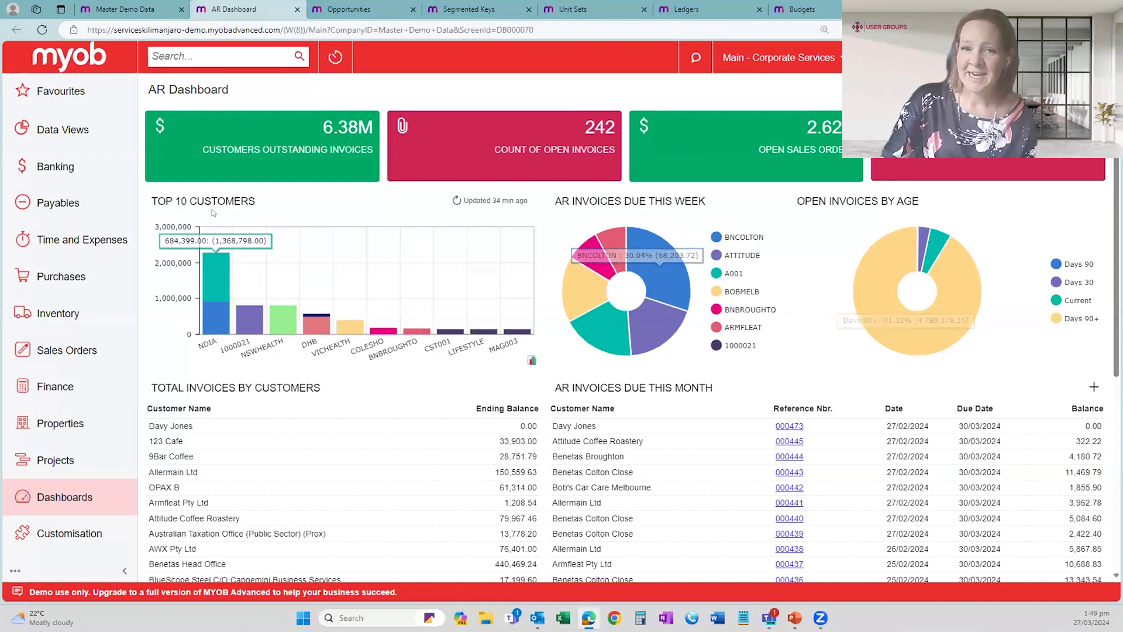
left_click(857, 283)
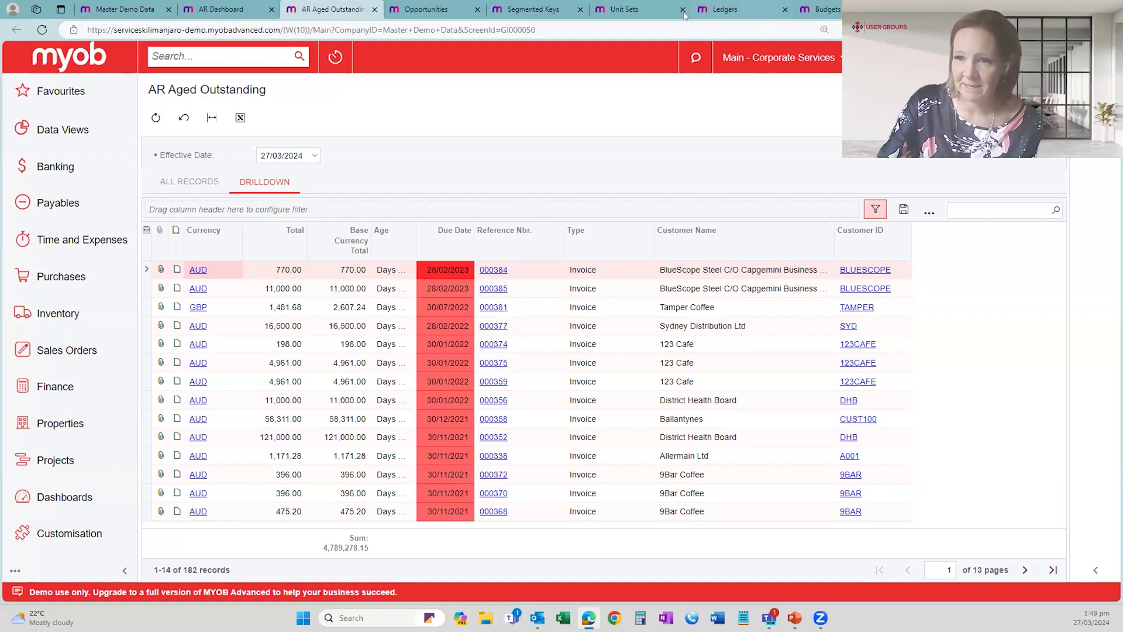
left_click(374, 9)
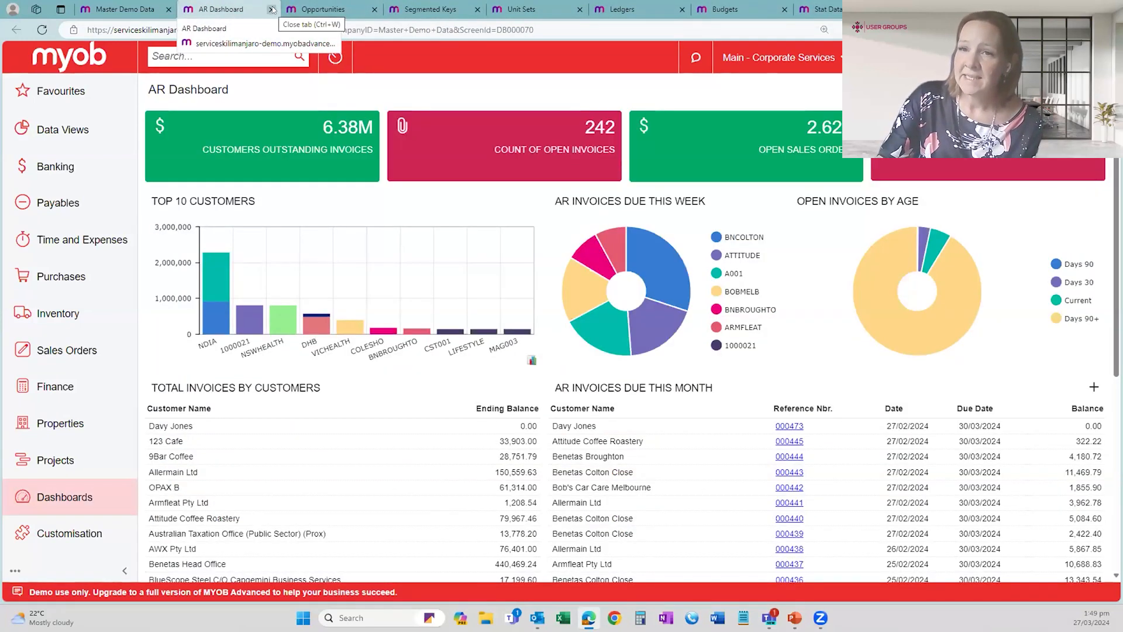
left_click(272, 10)
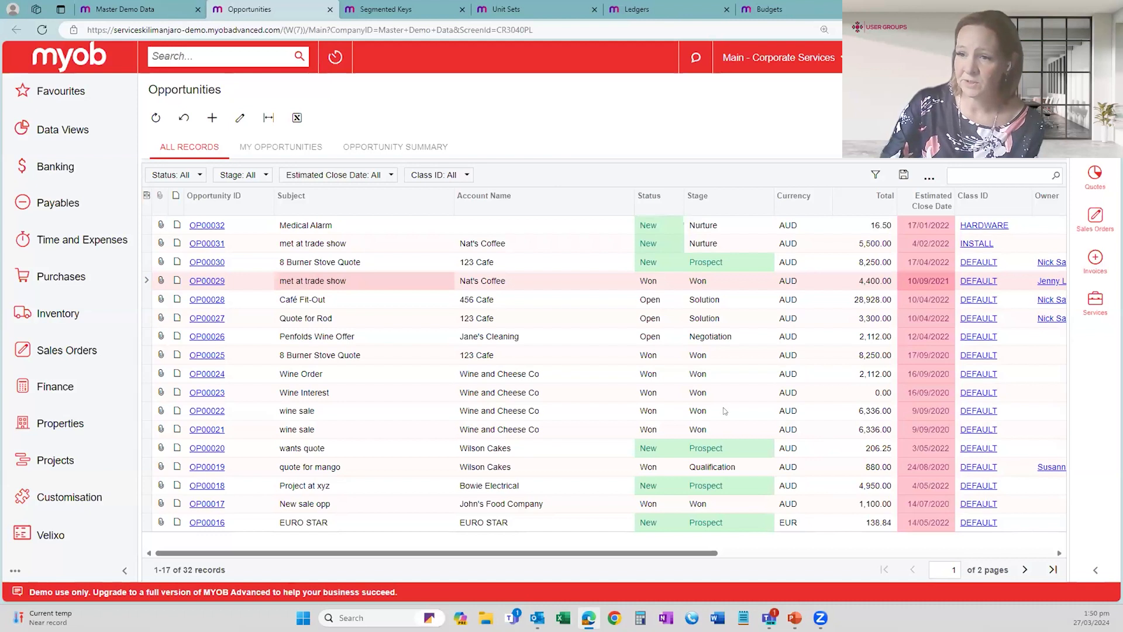
- In the Opportunities list, select the won "met at trade show" opportunity for Nat's Coffee and display its record alongside the list
left_click(248, 284)
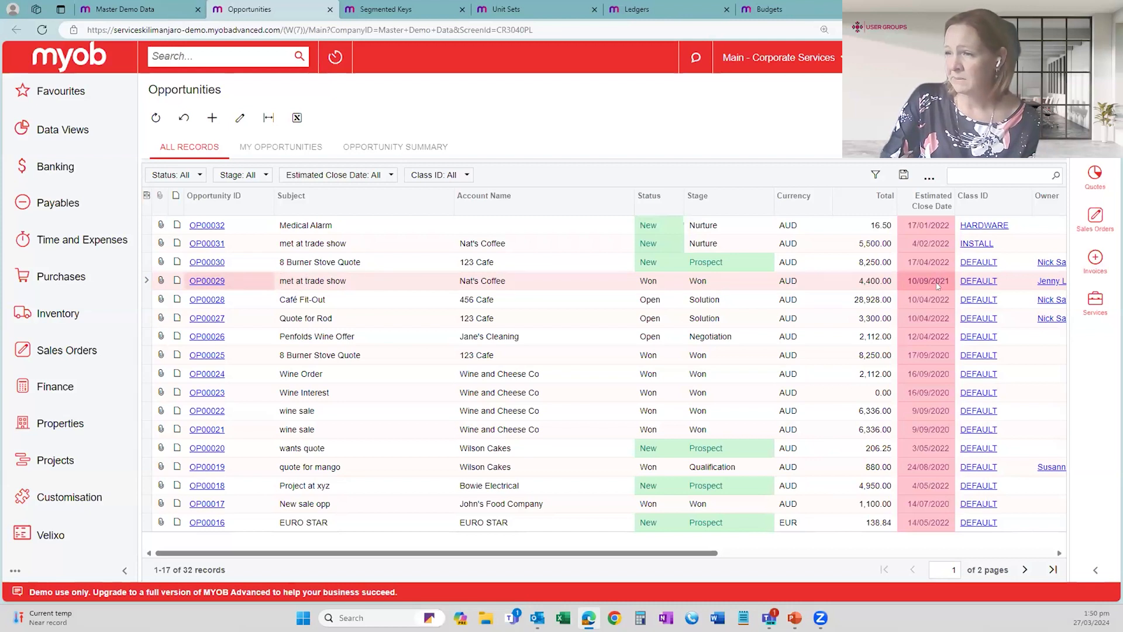
left_click(702, 283)
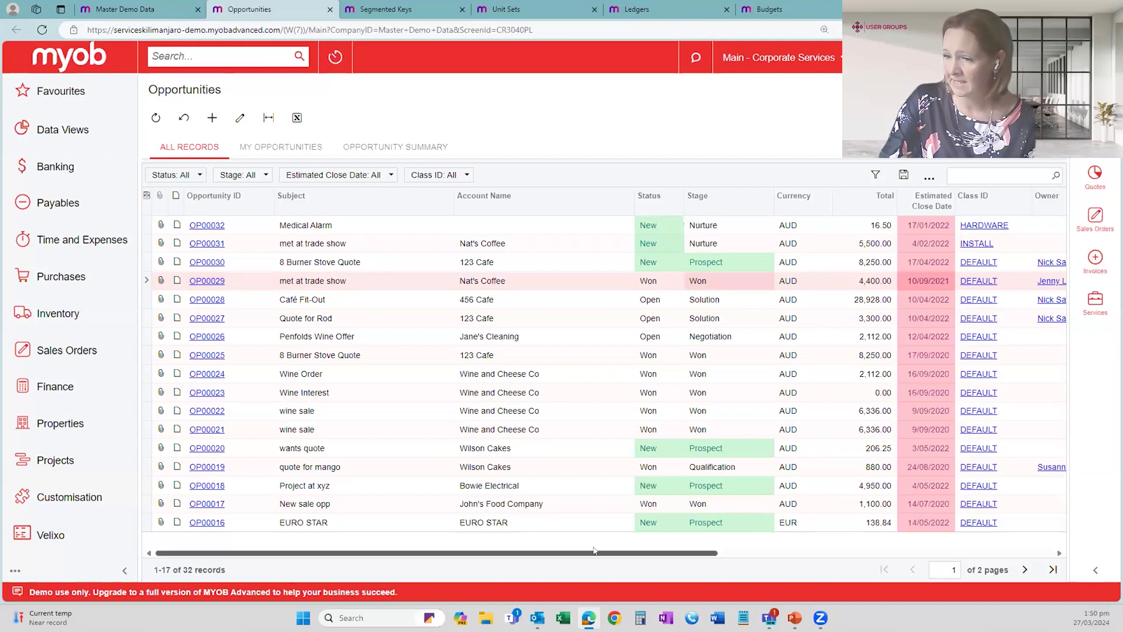
mouse_move(604, 554)
left_mouse_down()
mouse_move(726, 555)
mouse_move(609, 556)
left_mouse_up()
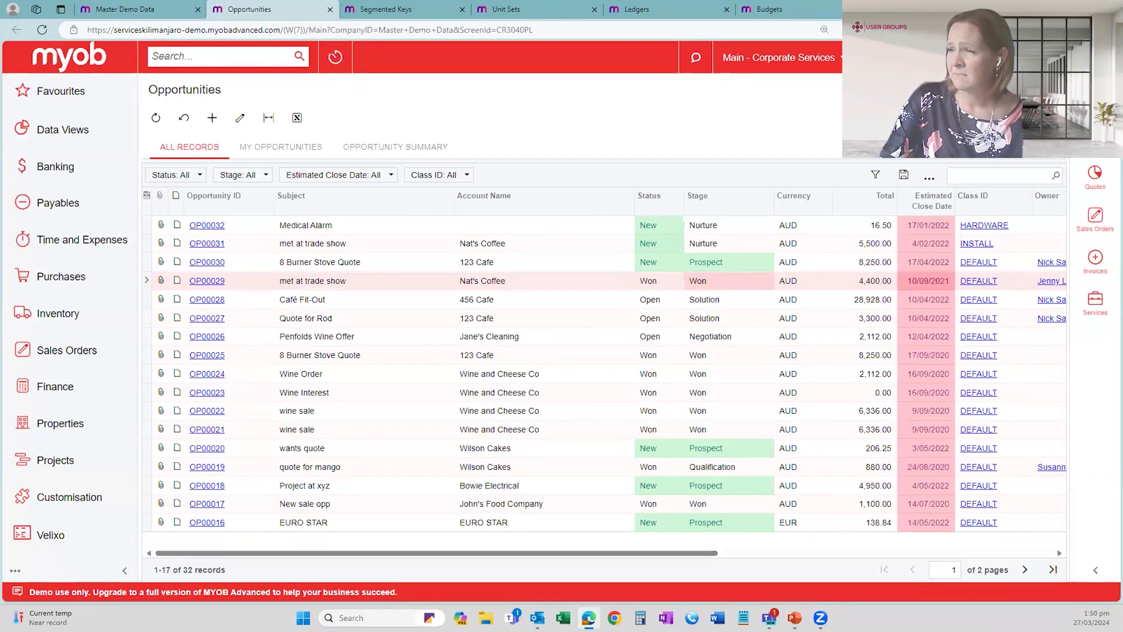
left_click(1095, 93)
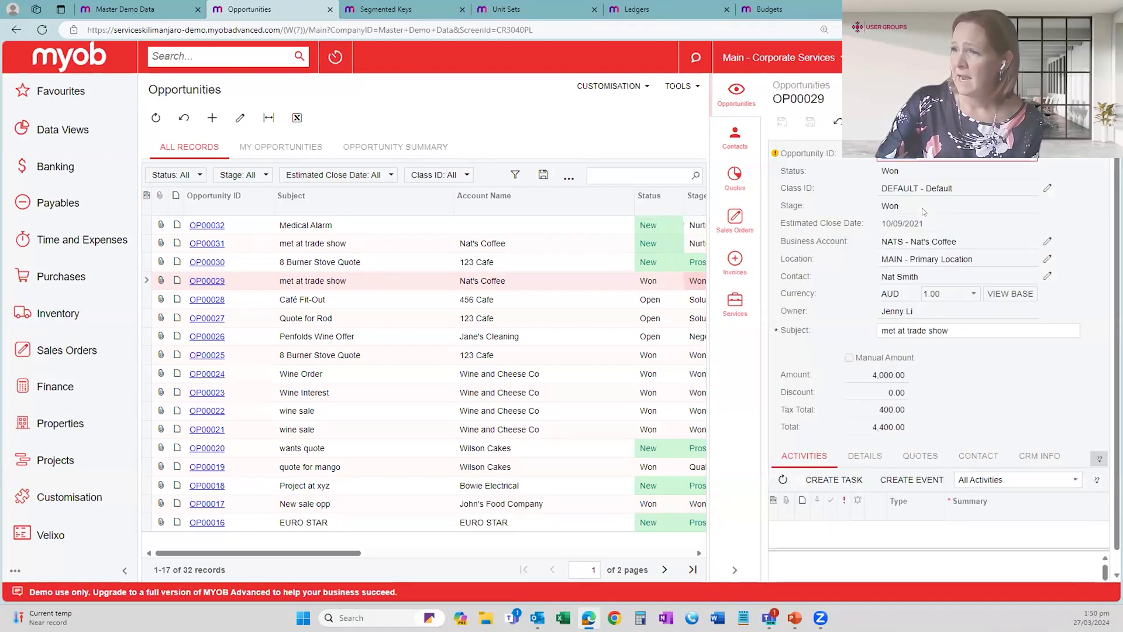
- Examine the details, quotes and related sales orders of the selected Nat's Coffee opportunity
scroll(923, 210, "down", 1)
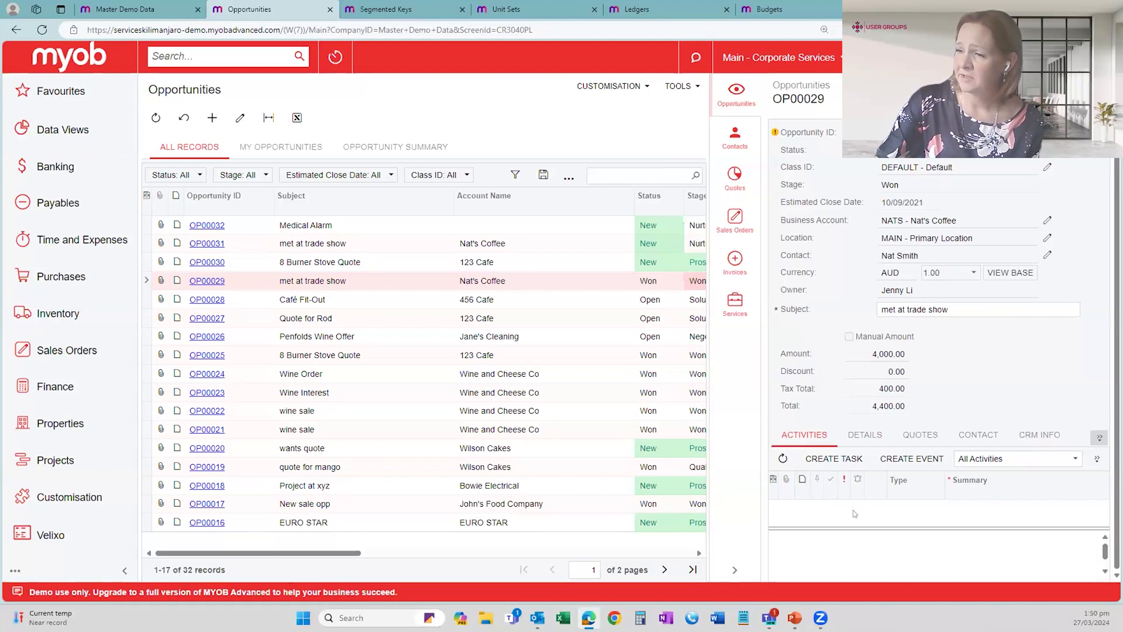
left_click(866, 437)
left_click(920, 436)
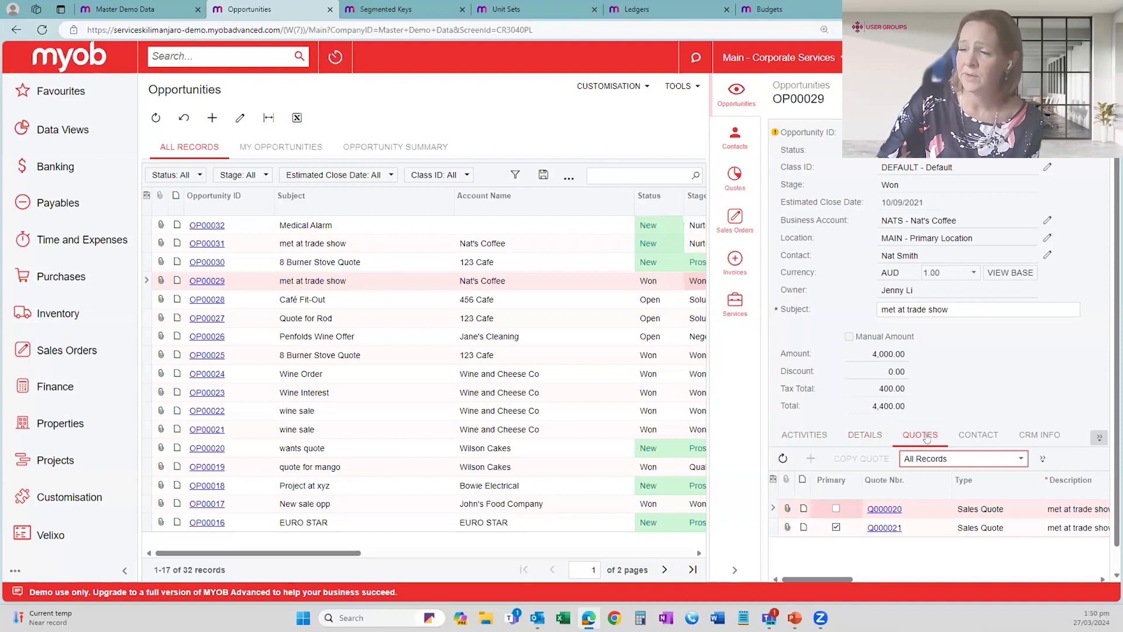
left_click(736, 220)
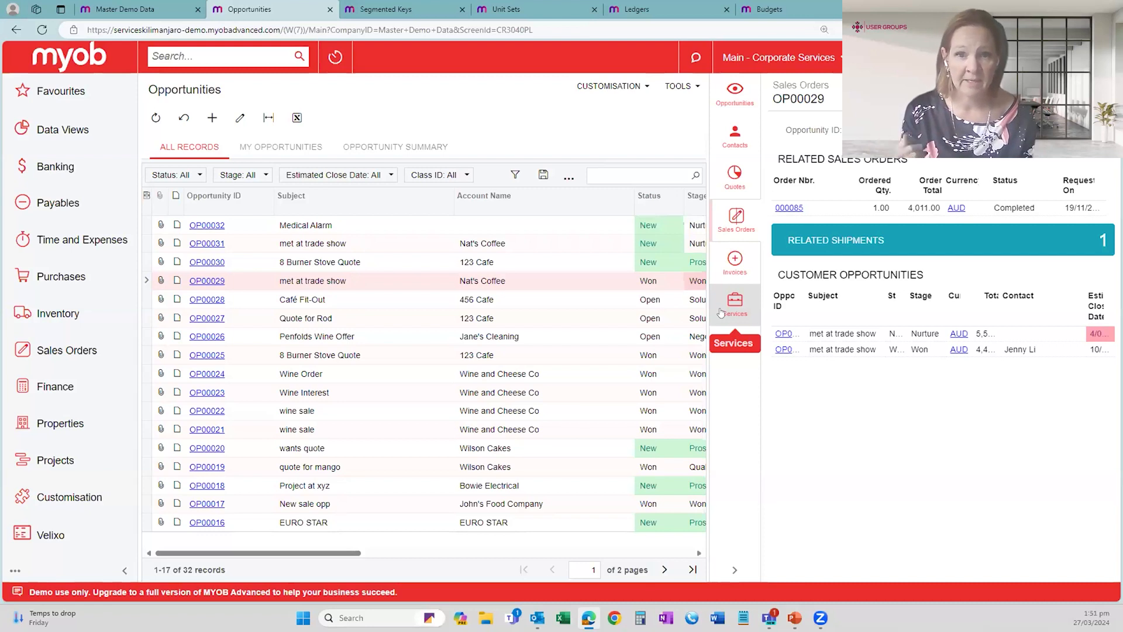
left_click(239, 279)
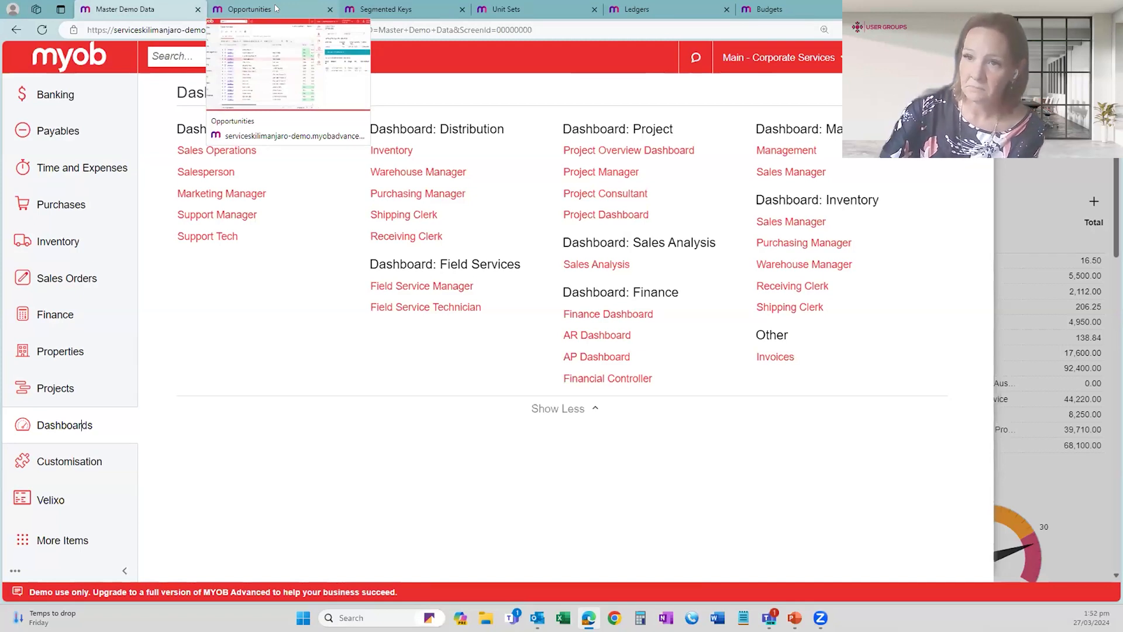
- Close the Opportunities page and open the Subaccounts list from Finance
left_click(329, 9)
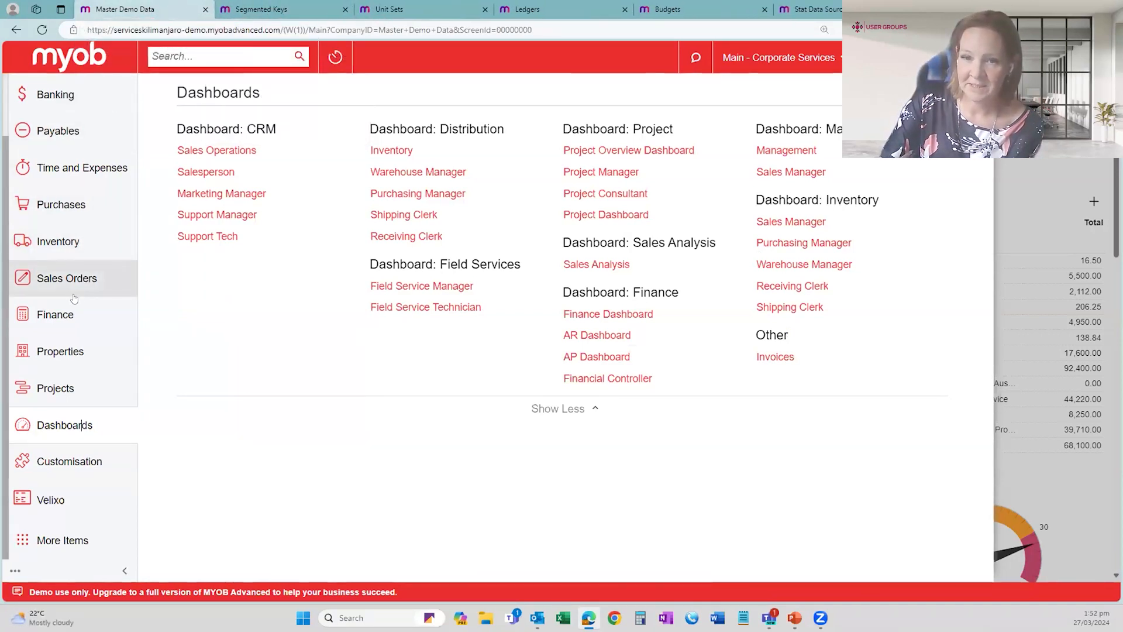
left_click(58, 313)
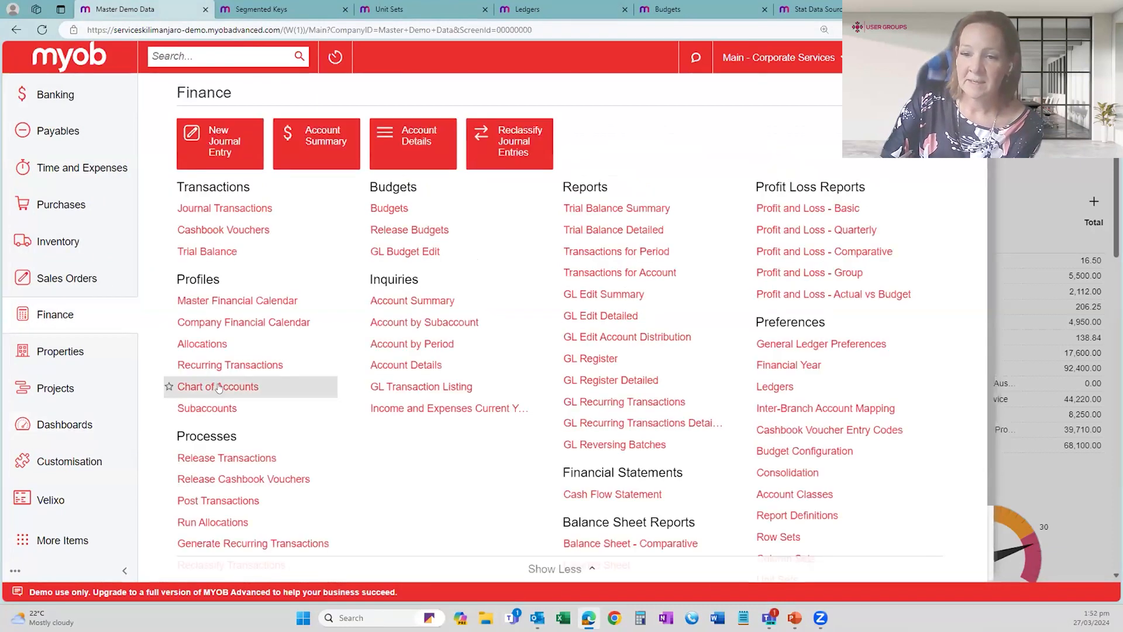
left_click(211, 408)
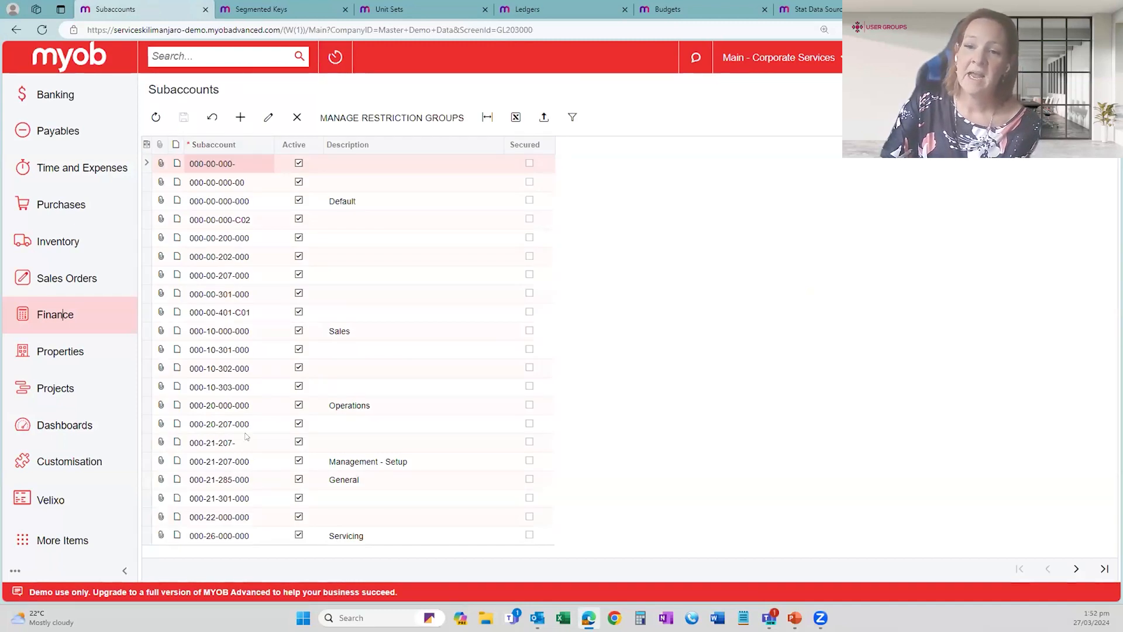
- Review the segments of the SUBACCOUNT segmented key, open the Department segment's values and look through to Warehouse
left_click(287, 8)
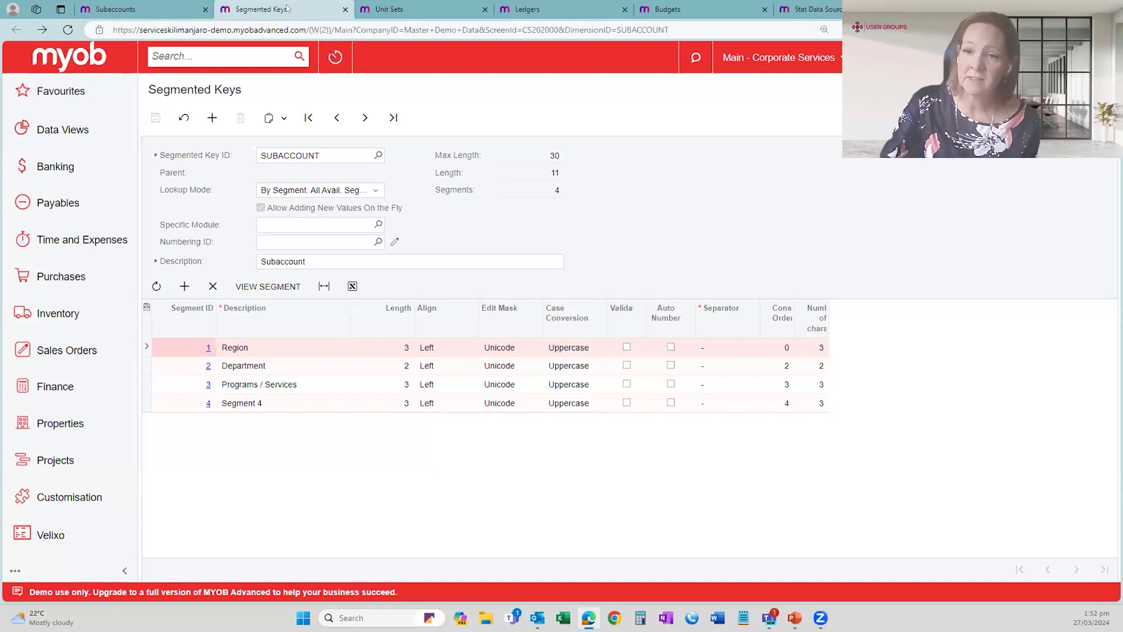
left_click(282, 366)
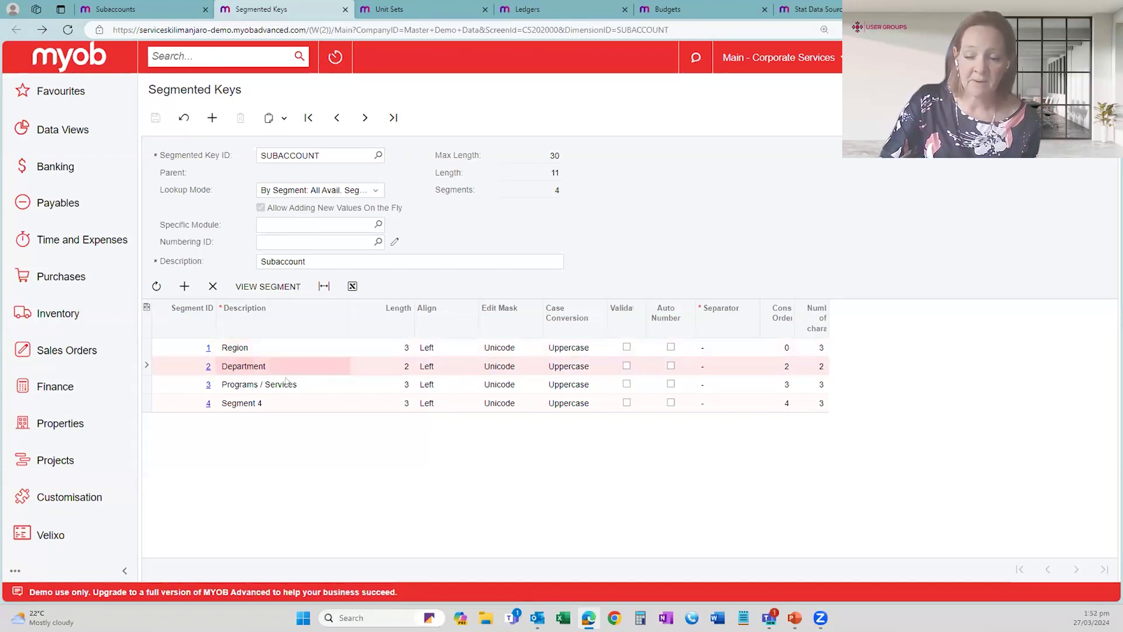
left_click(304, 387)
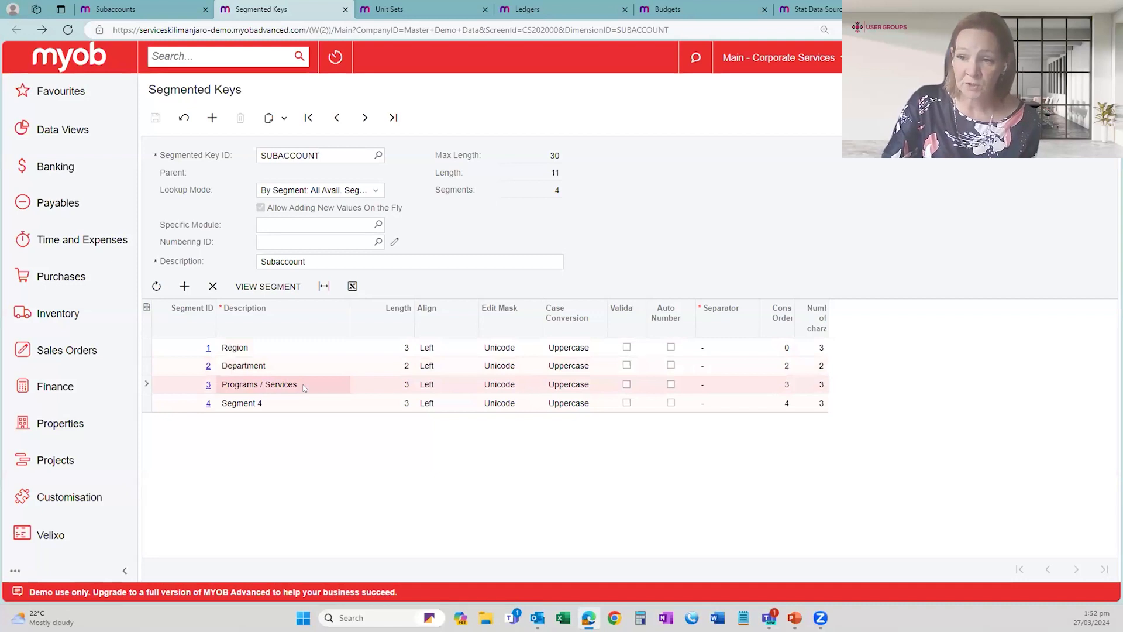
left_click(282, 405)
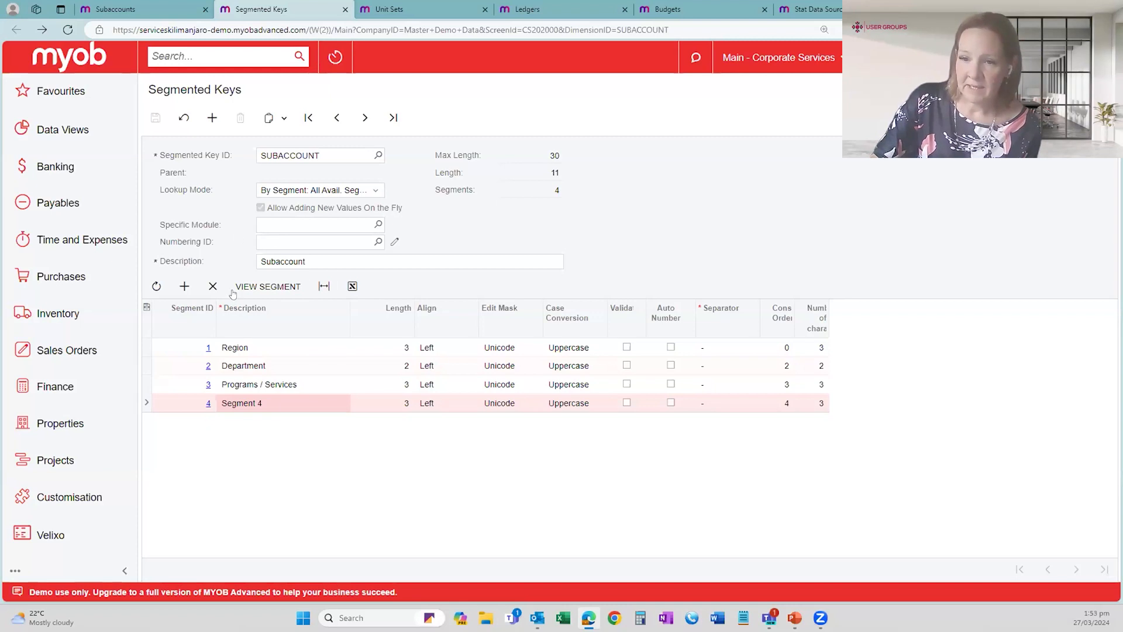
left_click(206, 367)
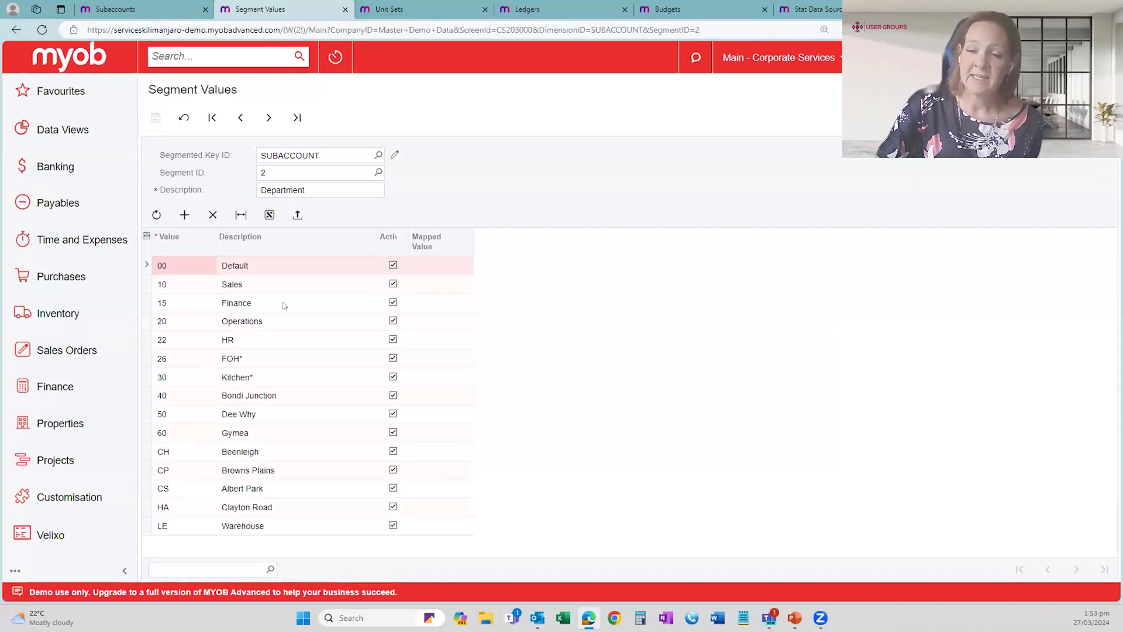
left_click(265, 527)
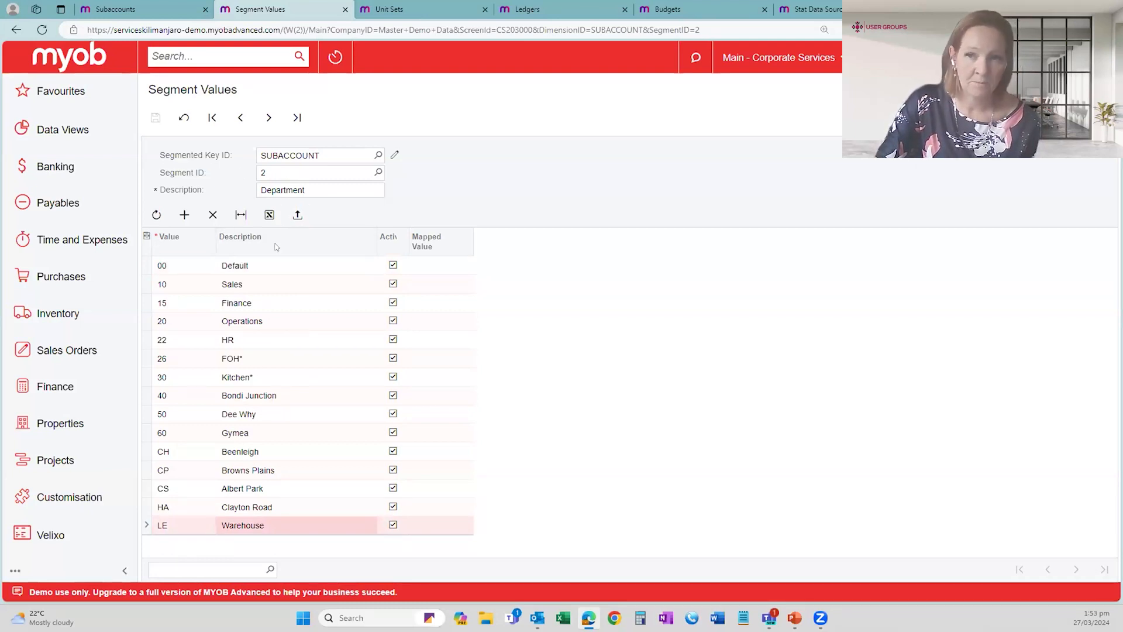
- Go on to segment 3, Programs / Services, look through its values and close the Segment Values page
left_click(269, 118)
left_click(277, 176)
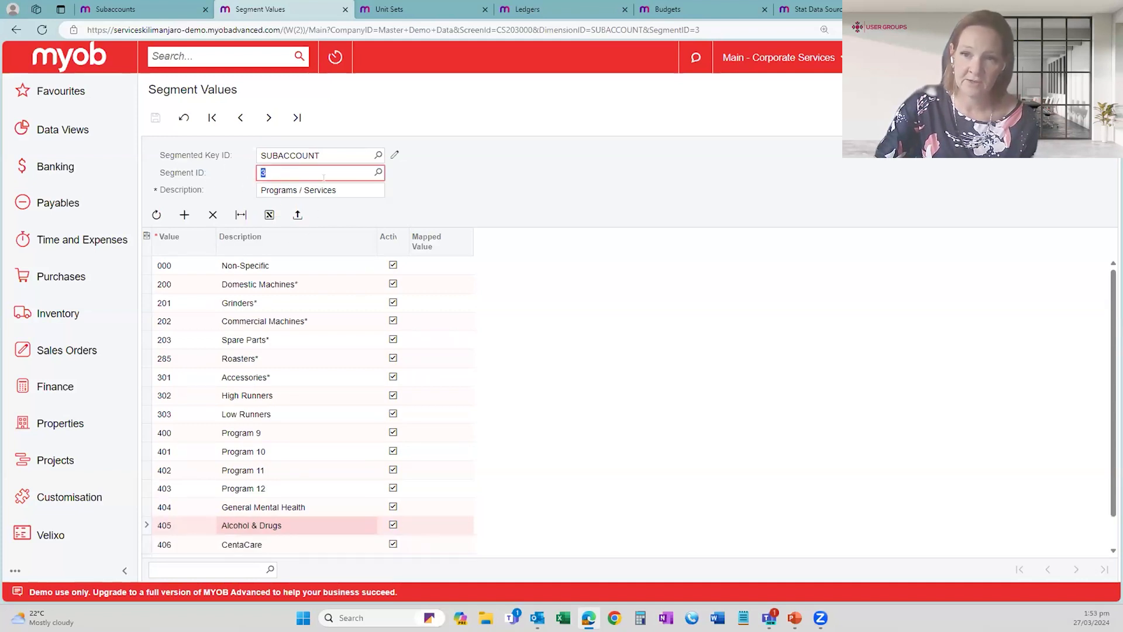
left_click(282, 276)
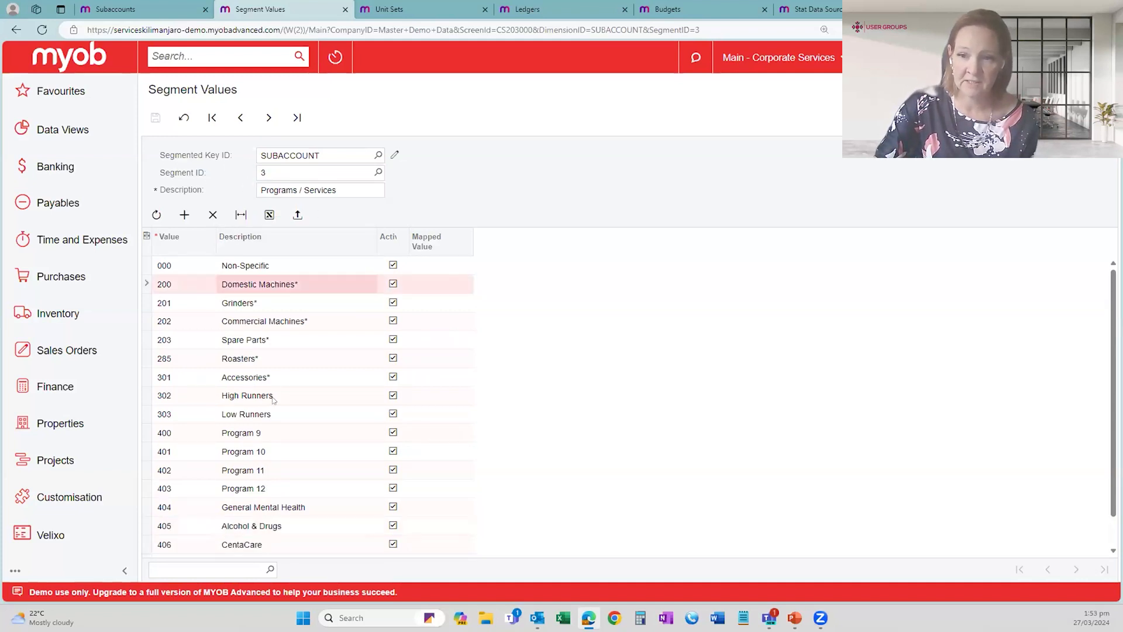
scroll(271, 396, "down", 1)
scroll(277, 409, "up", 1)
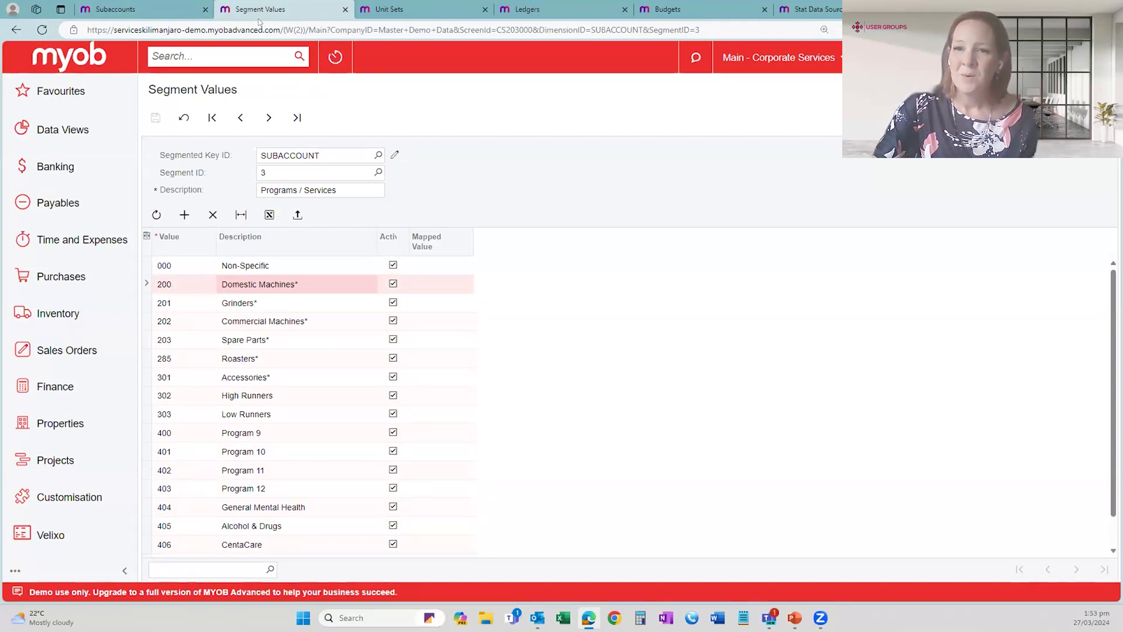
left_click(346, 8)
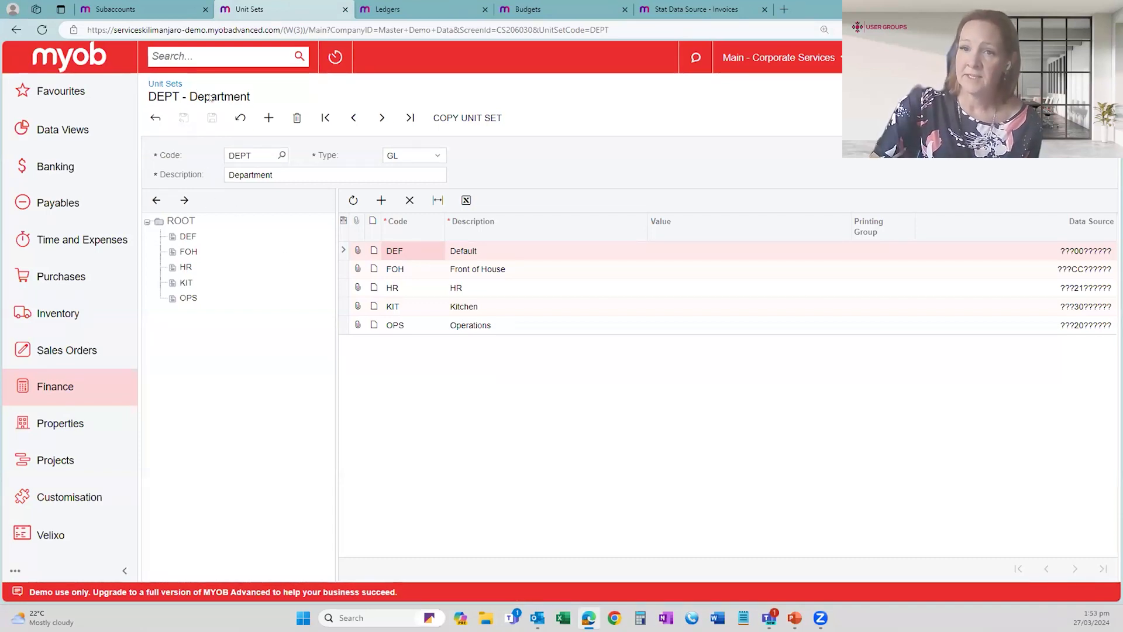
- In the DEPT unit set, look over the units and open the data source settings of the DEF unit
left_click(257, 155)
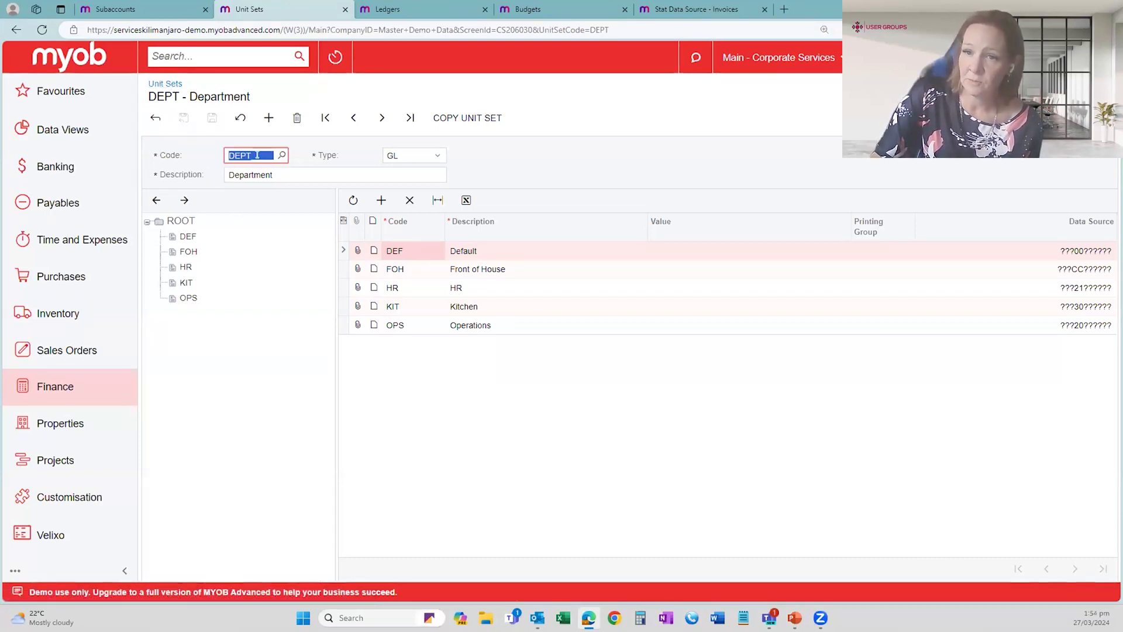
left_click(432, 255)
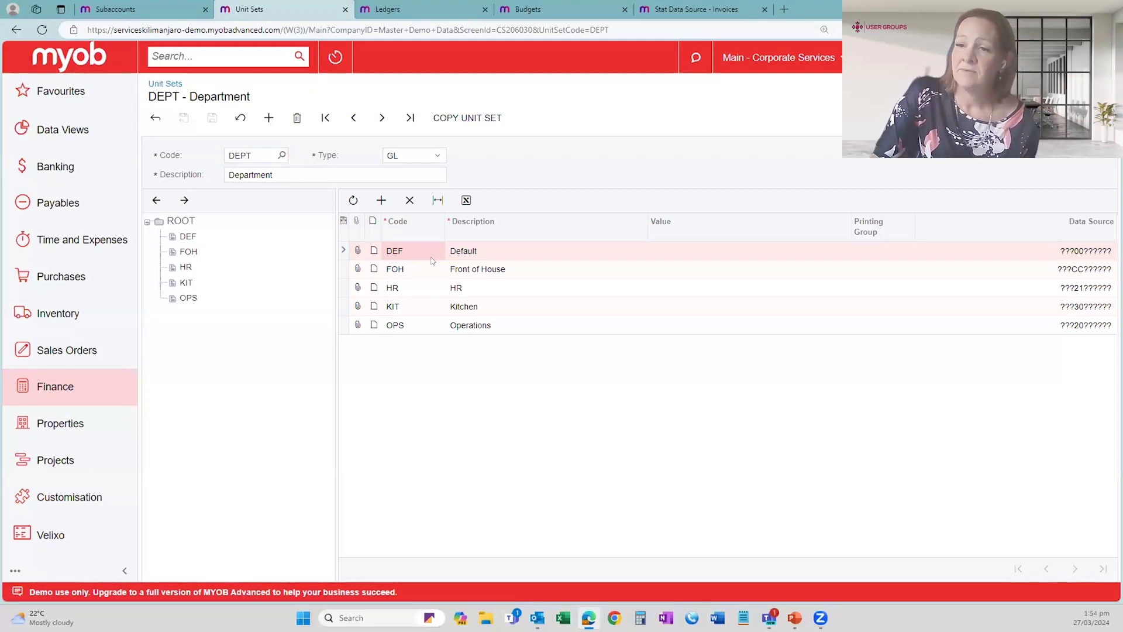
left_click(422, 269)
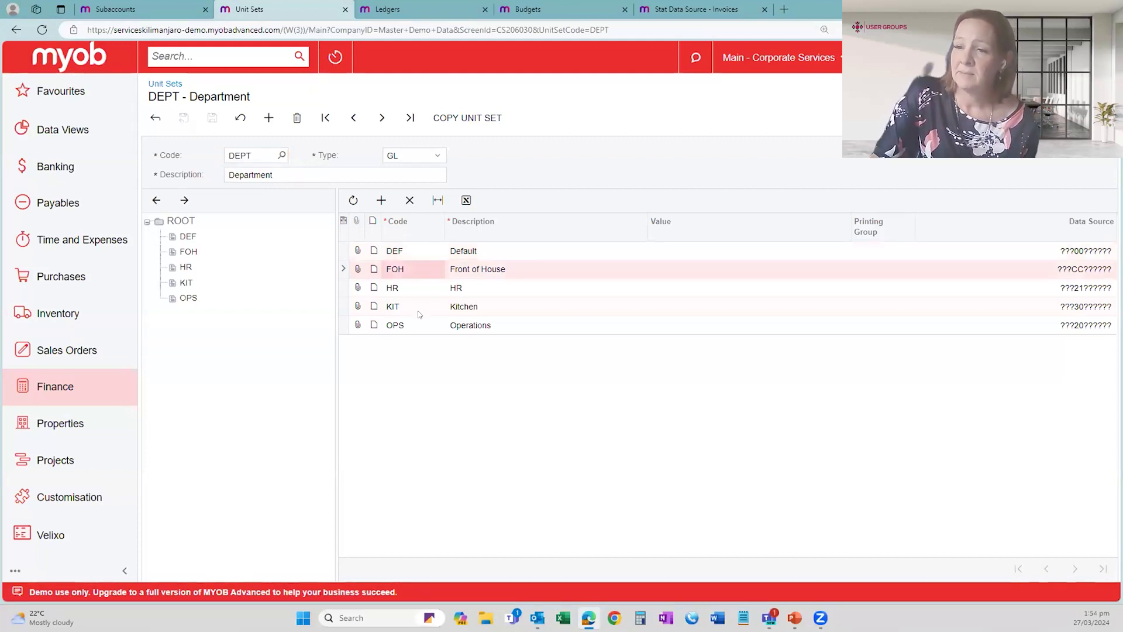
left_click(1089, 250)
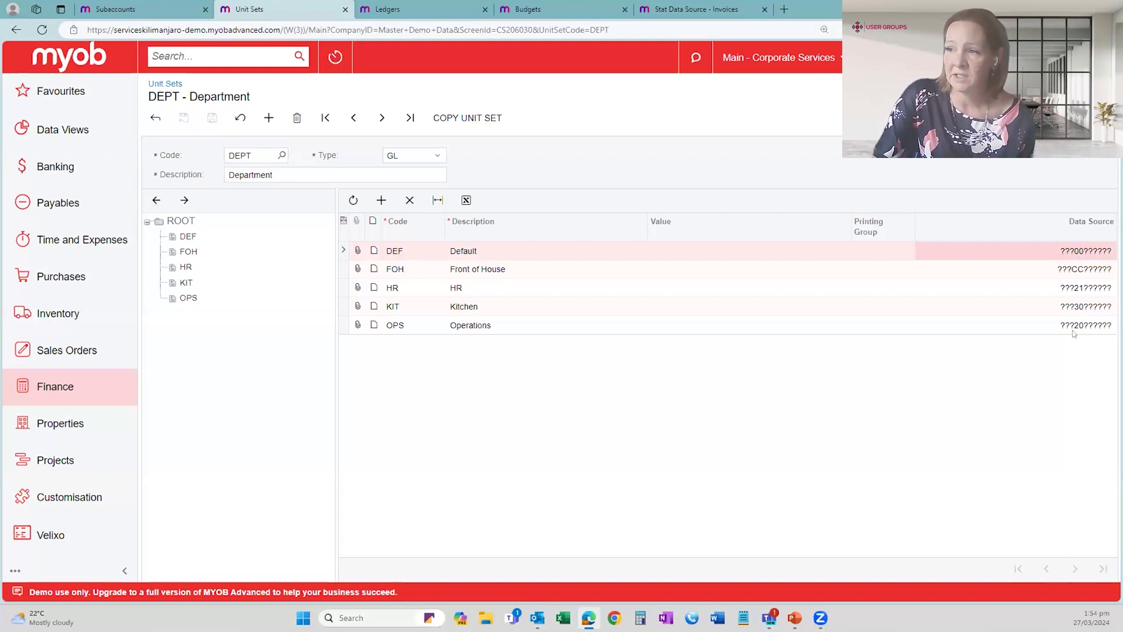
left_click(1092, 250)
left_click(1109, 249)
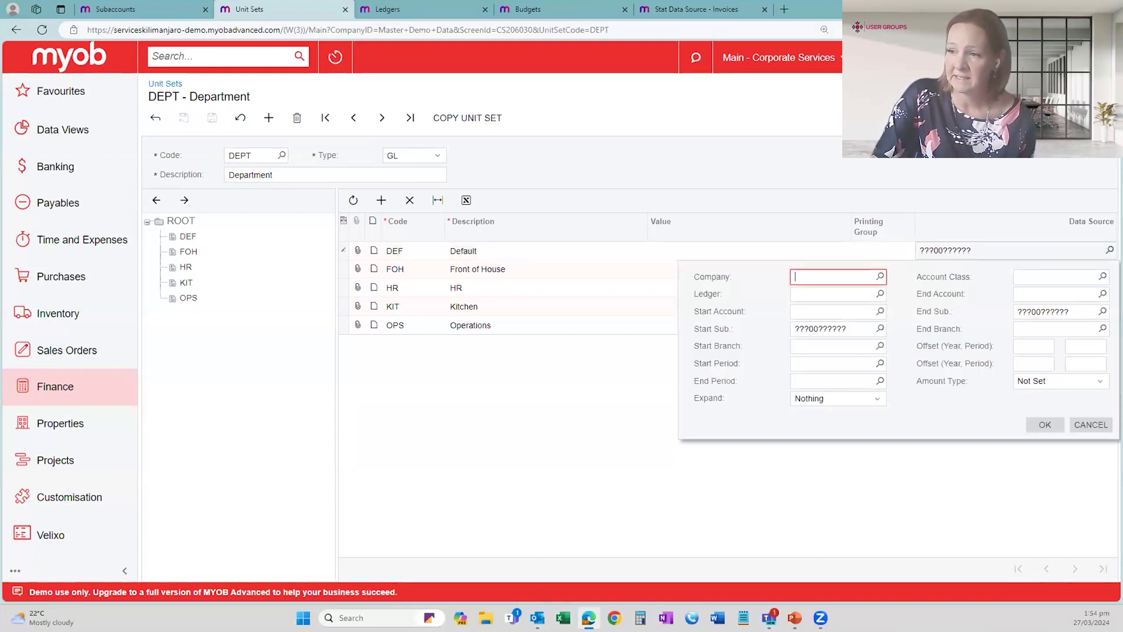
- Highlight the leading ??? wildcards and the 00 department code in the DEF unit's Start Sub. mask
left_click(795, 327)
left_click_drag(796, 328, 808, 329)
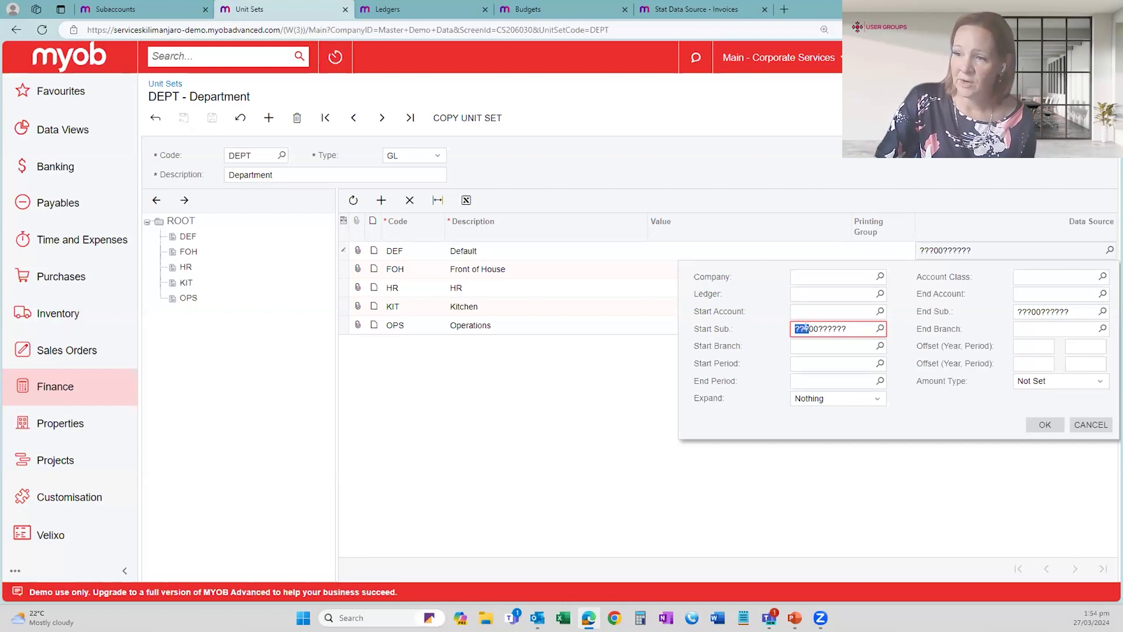
left_click_drag(819, 328, 811, 328)
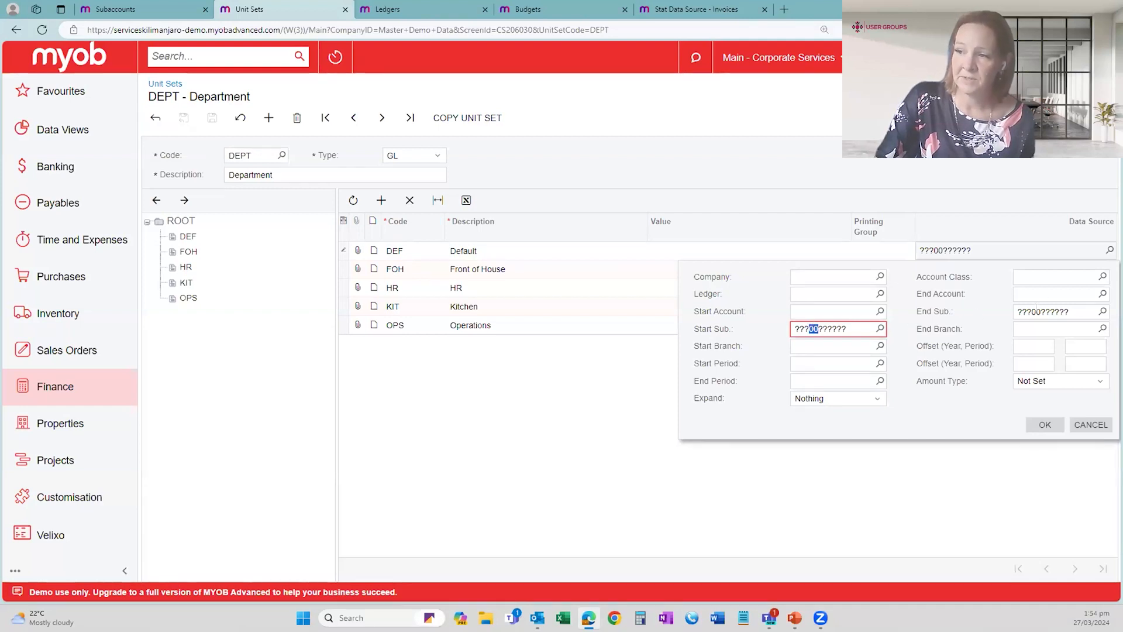
- Close the DEF unit's data source settings, look over the FOH and OPS units, and leave the DEPT unit set without saving
left_click(538, 251)
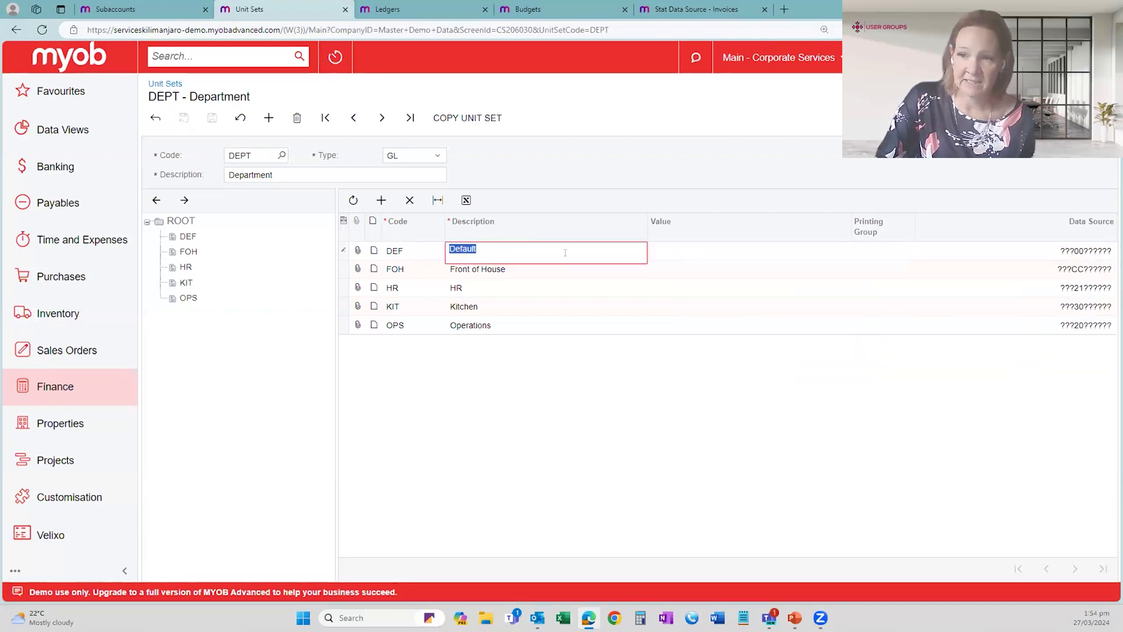
left_click(1089, 272)
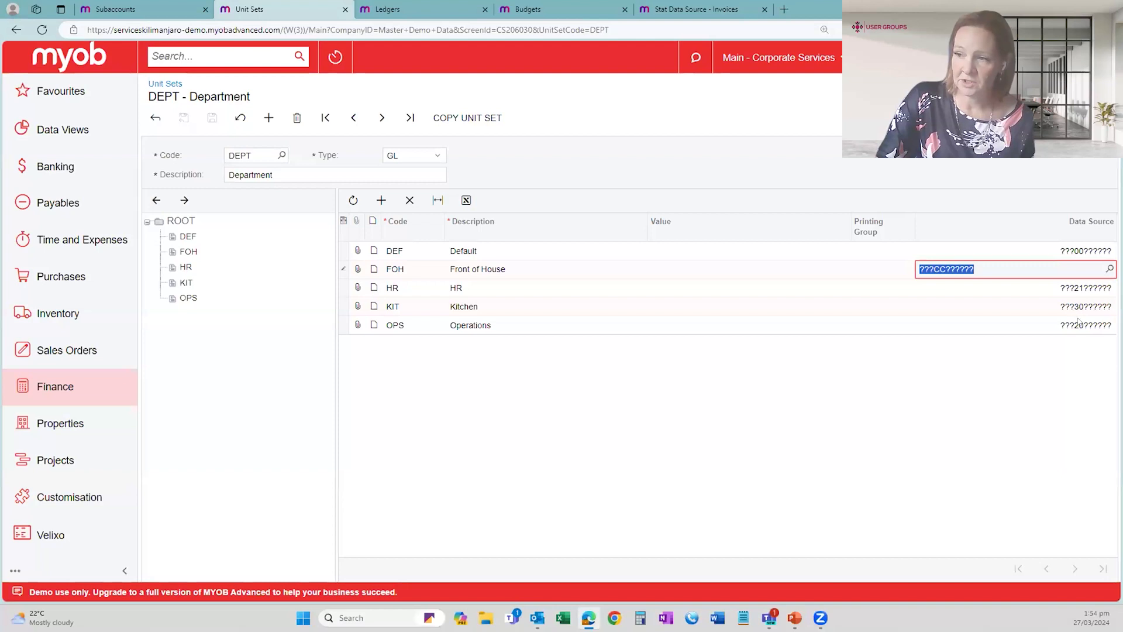
left_click(871, 325)
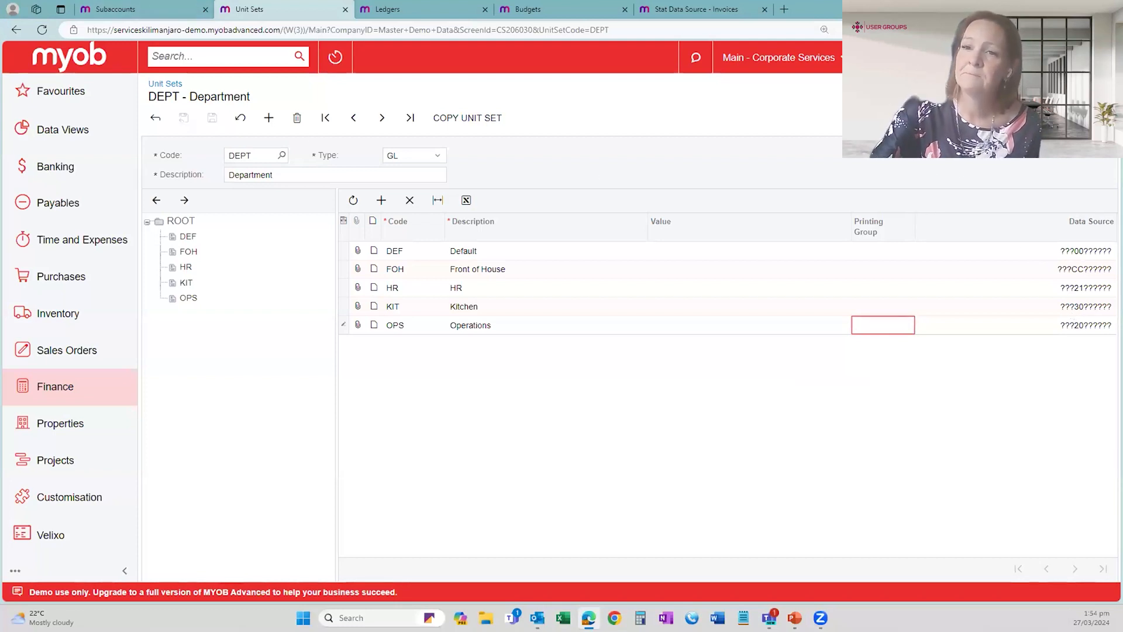
left_click(157, 120)
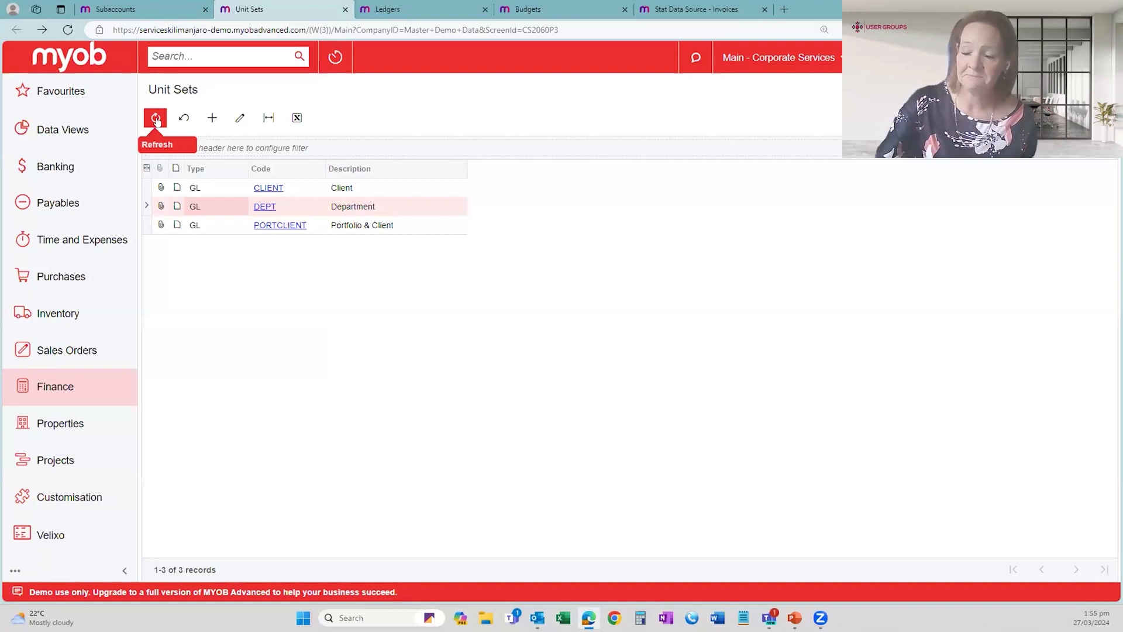
- Go to the Ledgers list and compare the actual, budget and statistical ledger types, including the BUDGET, FORECAST and STAT ledgers
left_click(416, 9)
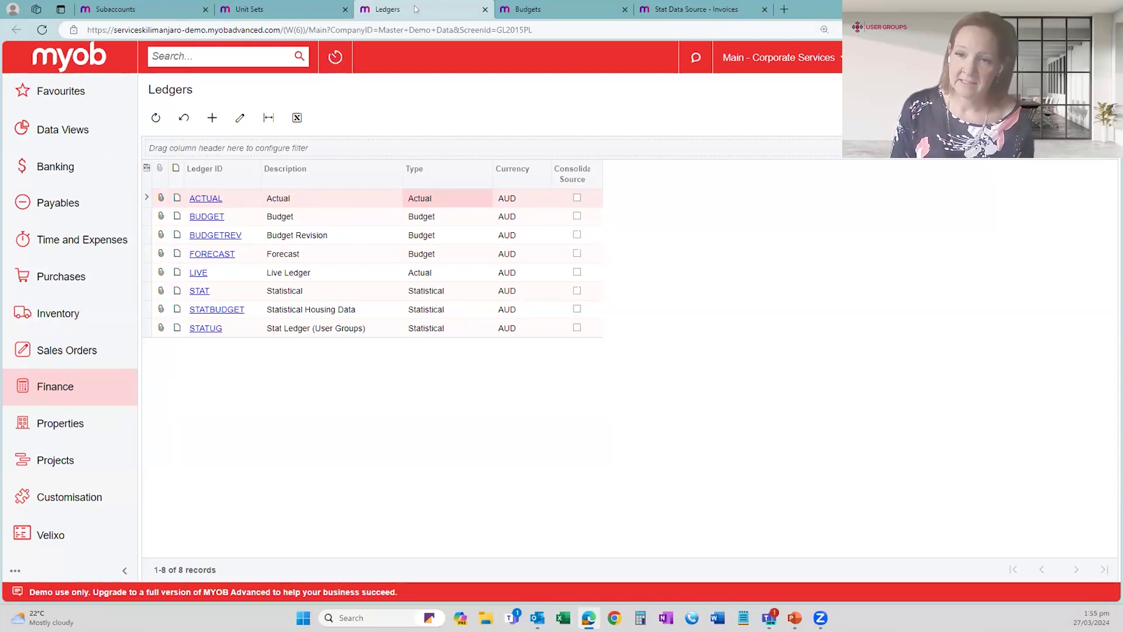
left_click(252, 199)
left_click(442, 200)
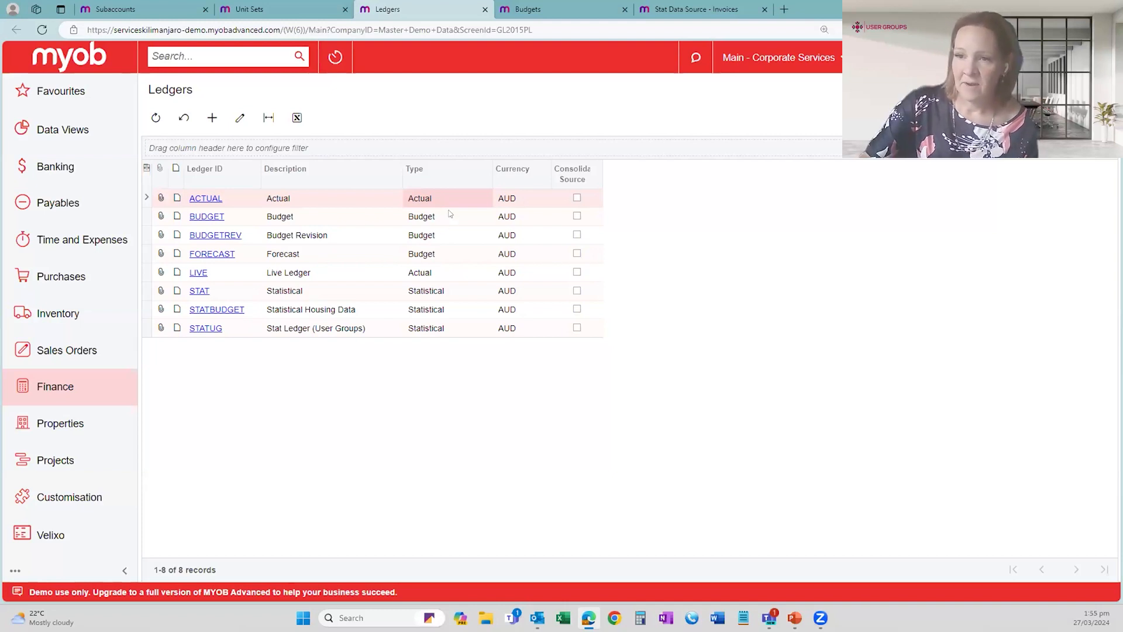
left_click(446, 217)
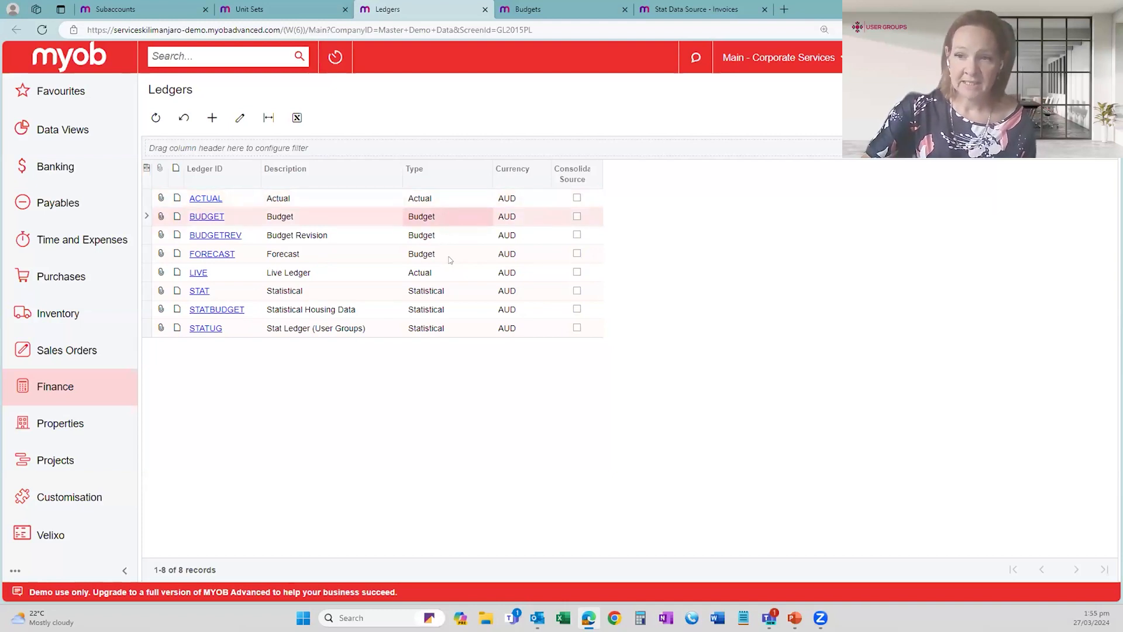
left_click(451, 293)
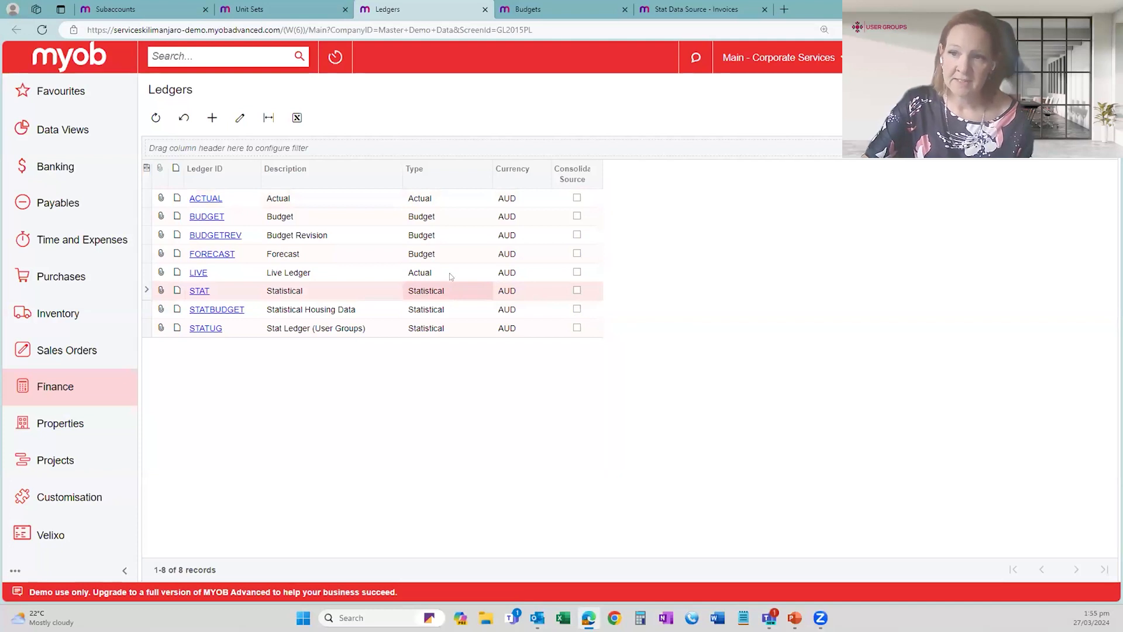
left_click(442, 219)
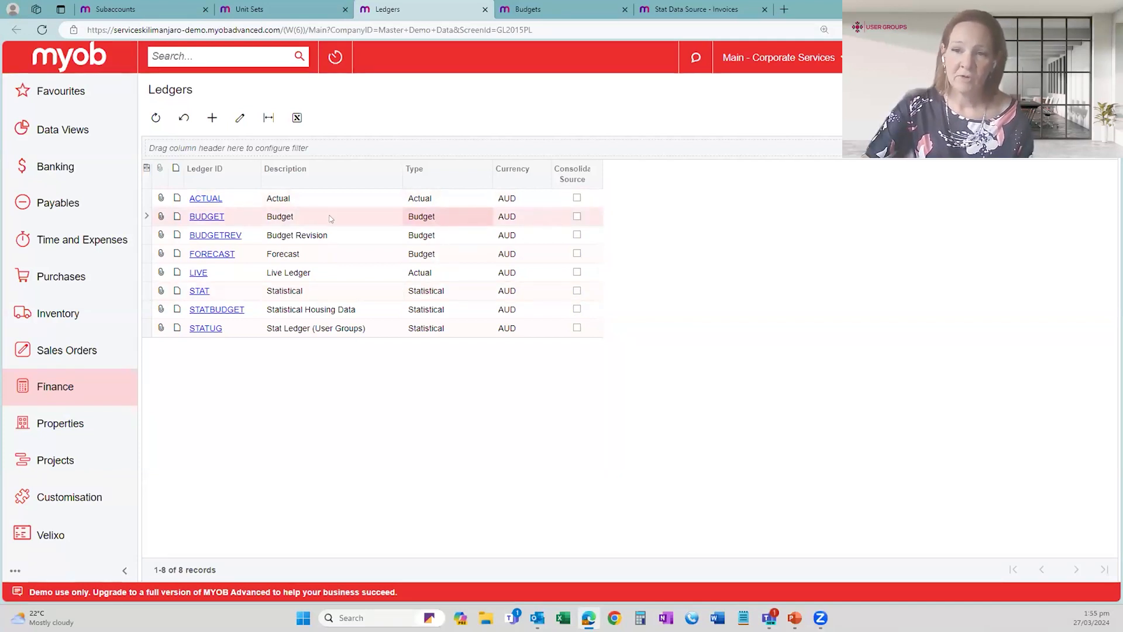
left_click(338, 257)
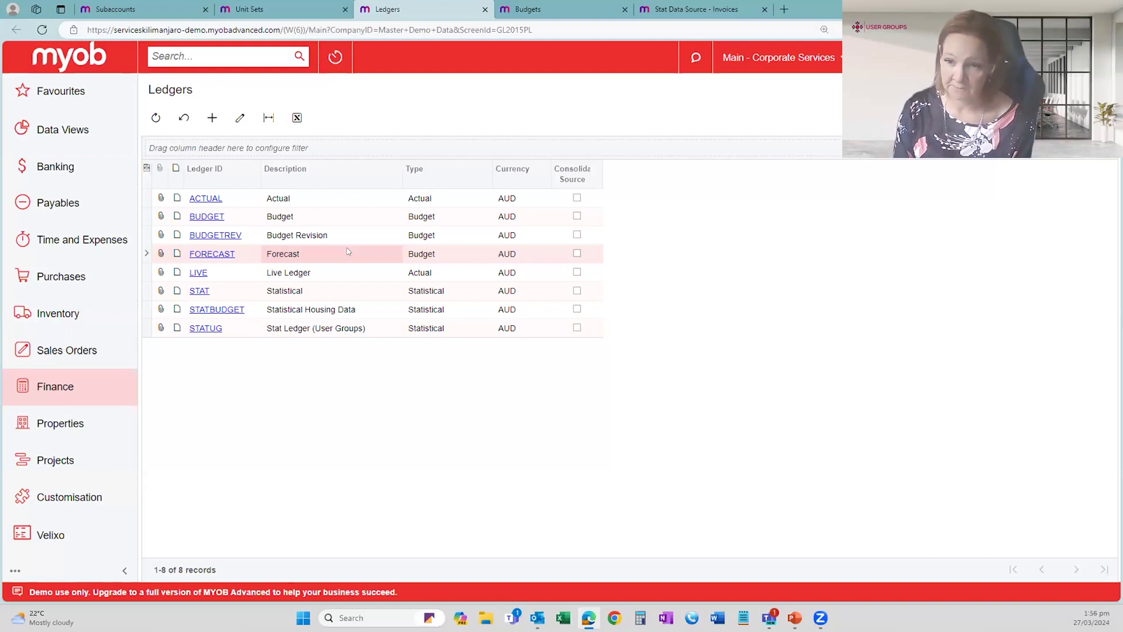
left_click(343, 293)
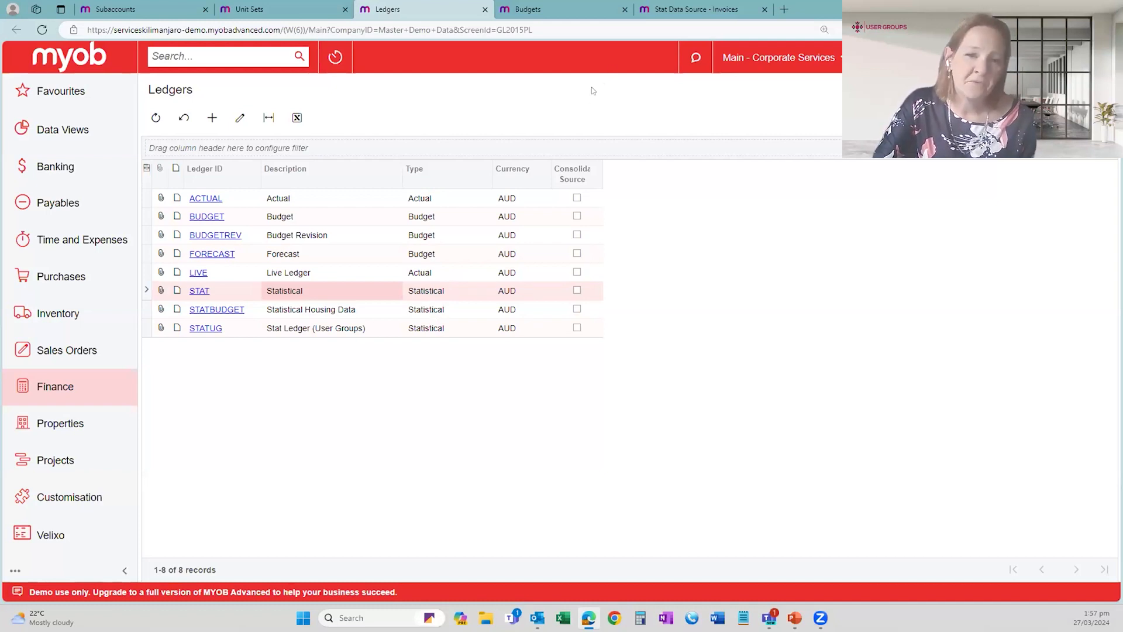
- Switch to Stat Data Source - Invoices and look over the transaction counts for post periods 09-2024 and 08-2024
left_click(669, 9)
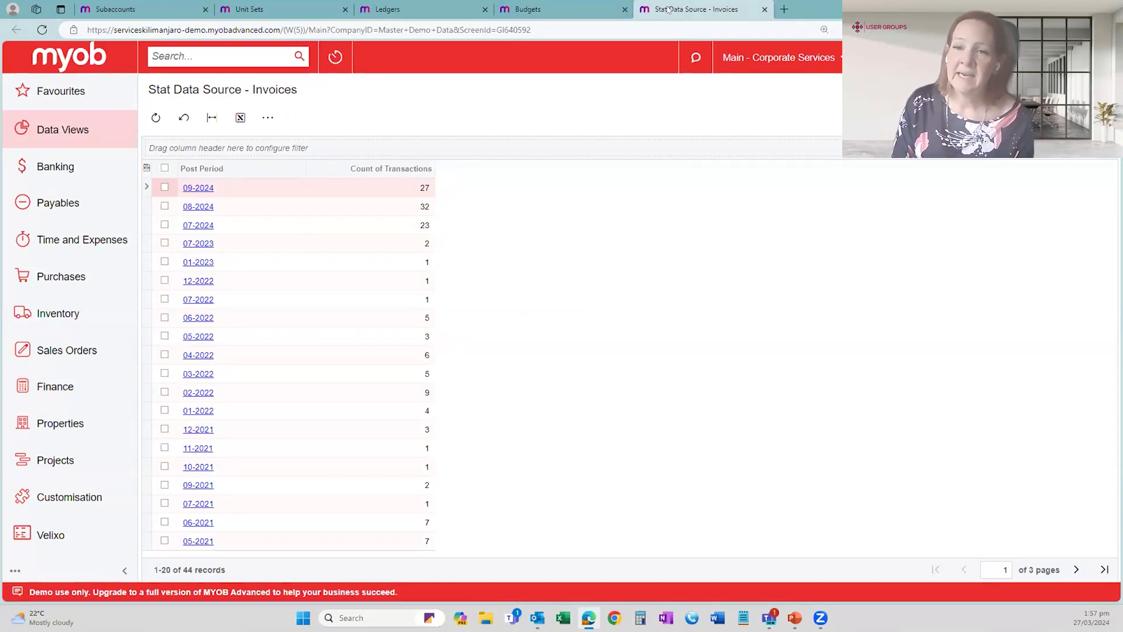
left_click(300, 187)
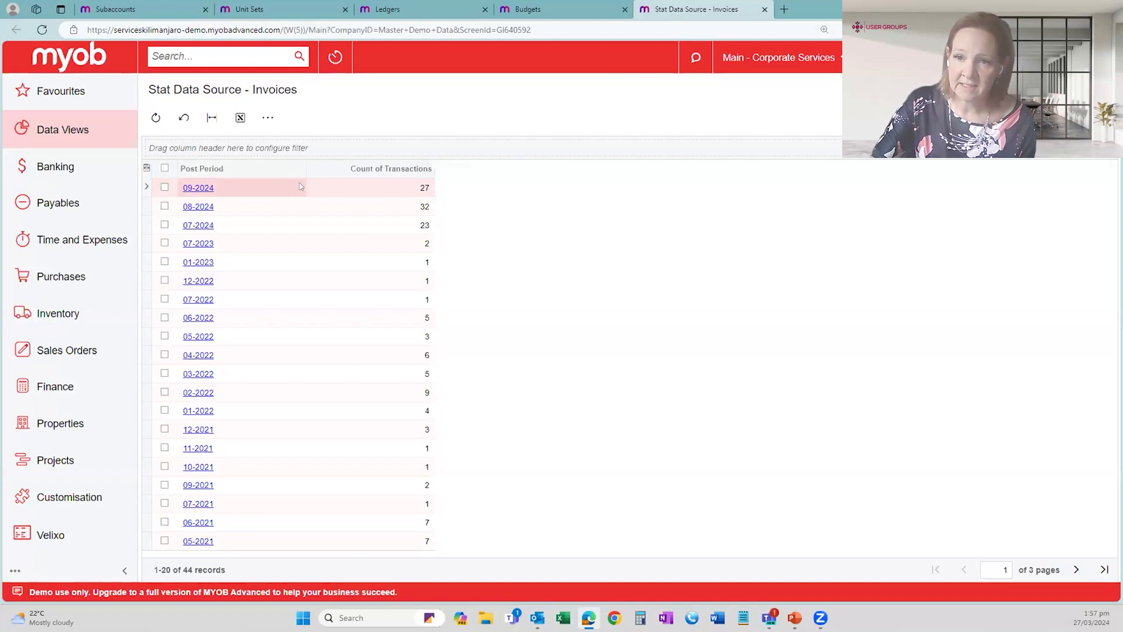
key("Down")
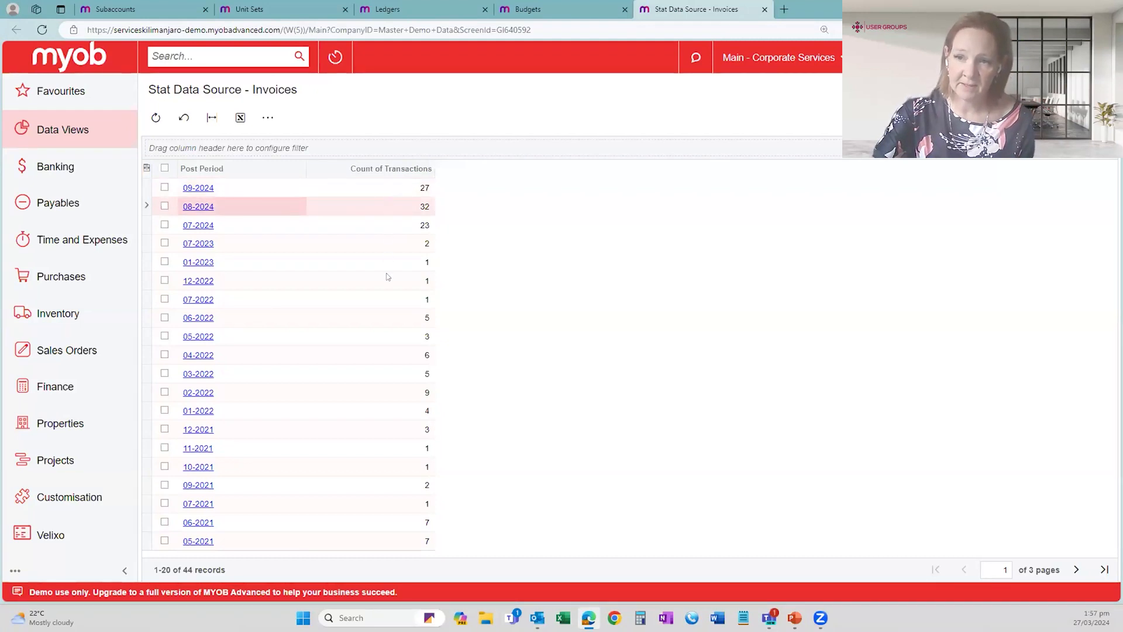
left_click(394, 189)
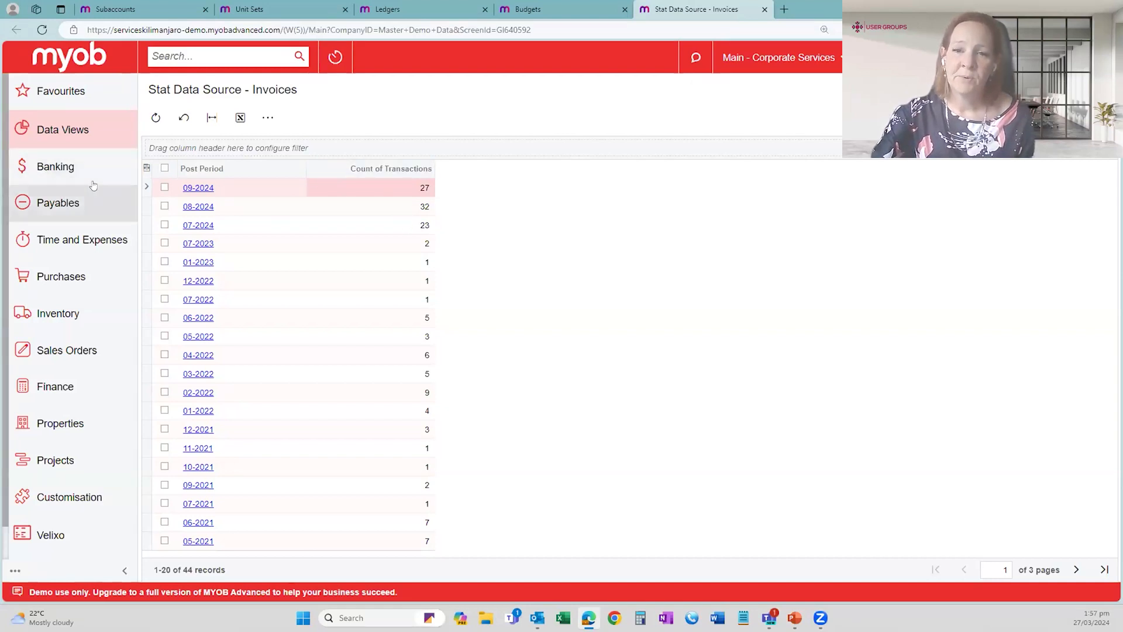
- Open the Finance Journal Transactions list in a separate tab and open batch 001127, Stat Journal EOM 09-24
left_click(88, 385)
right_click(220, 209)
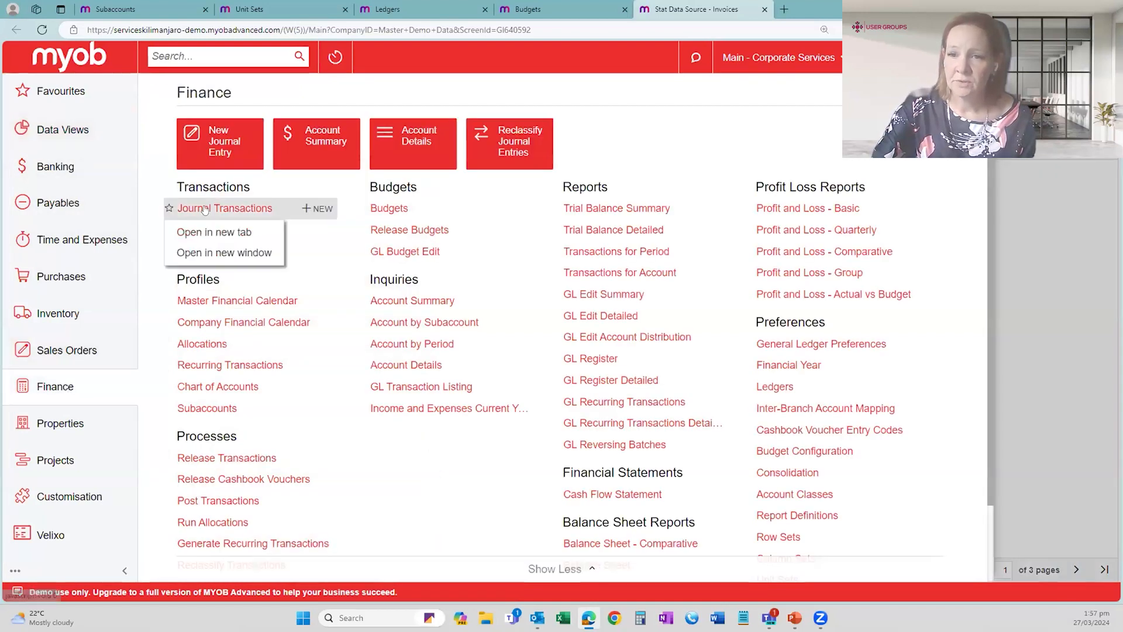
left_click(223, 232)
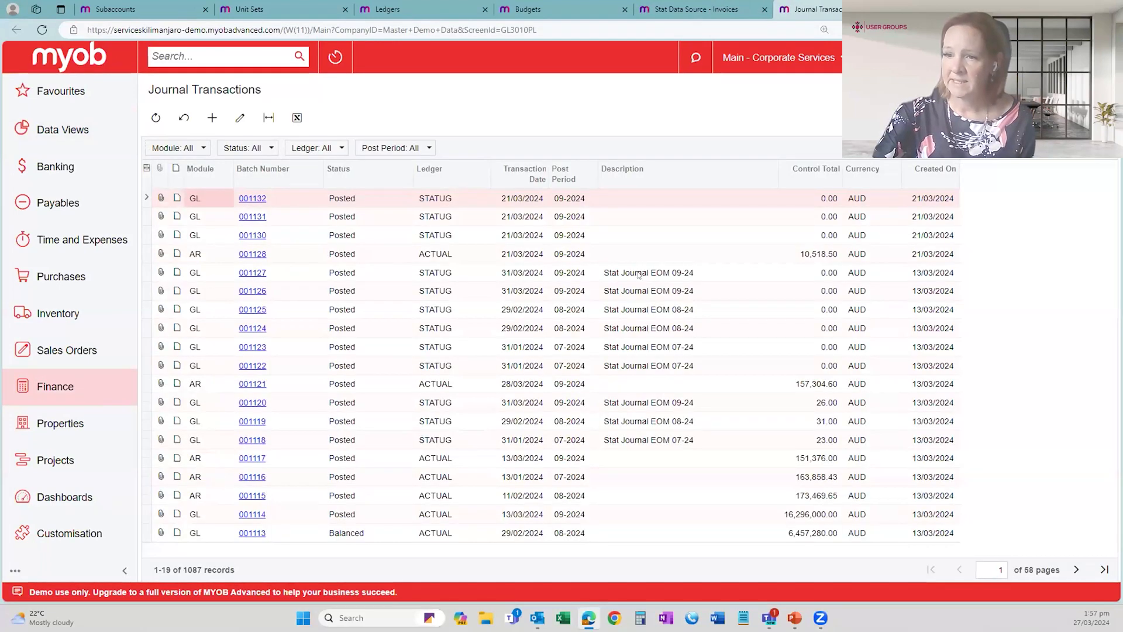
left_click(638, 274)
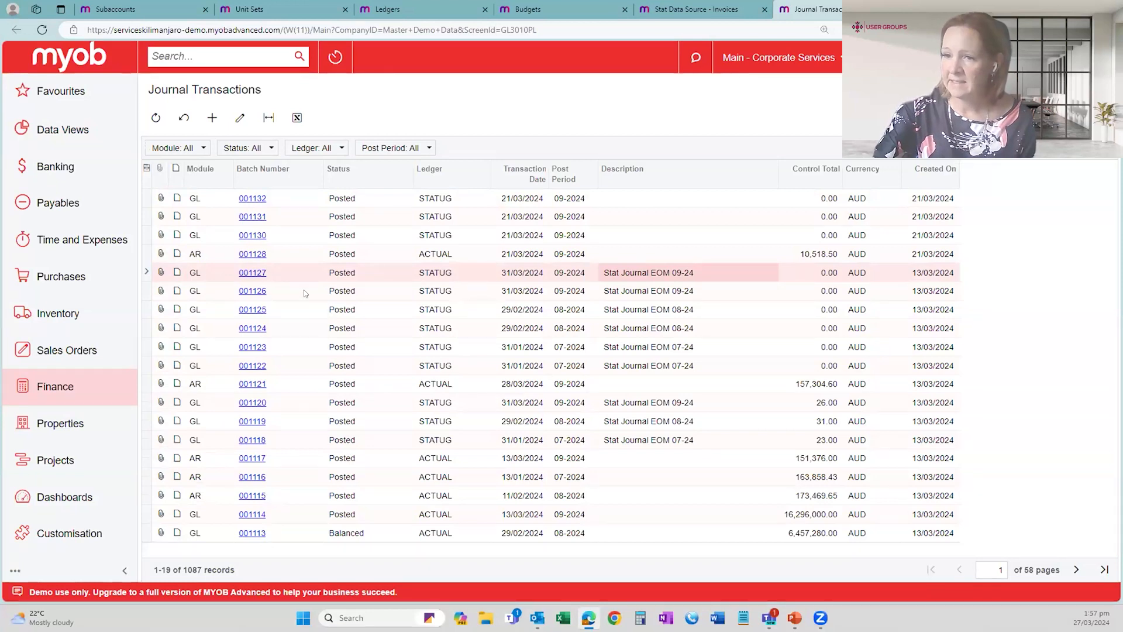
left_click(258, 274)
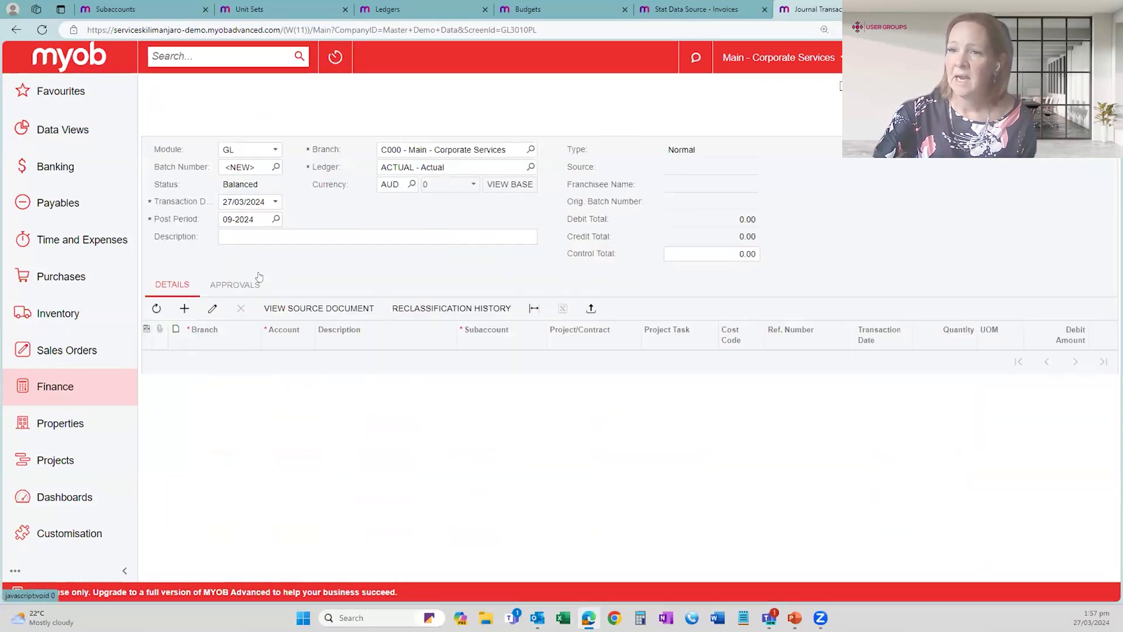
- Examine the journal's ledger and the Qty of Invoices (Stat) line's credit amount, and close the journal's tab
left_click(453, 164)
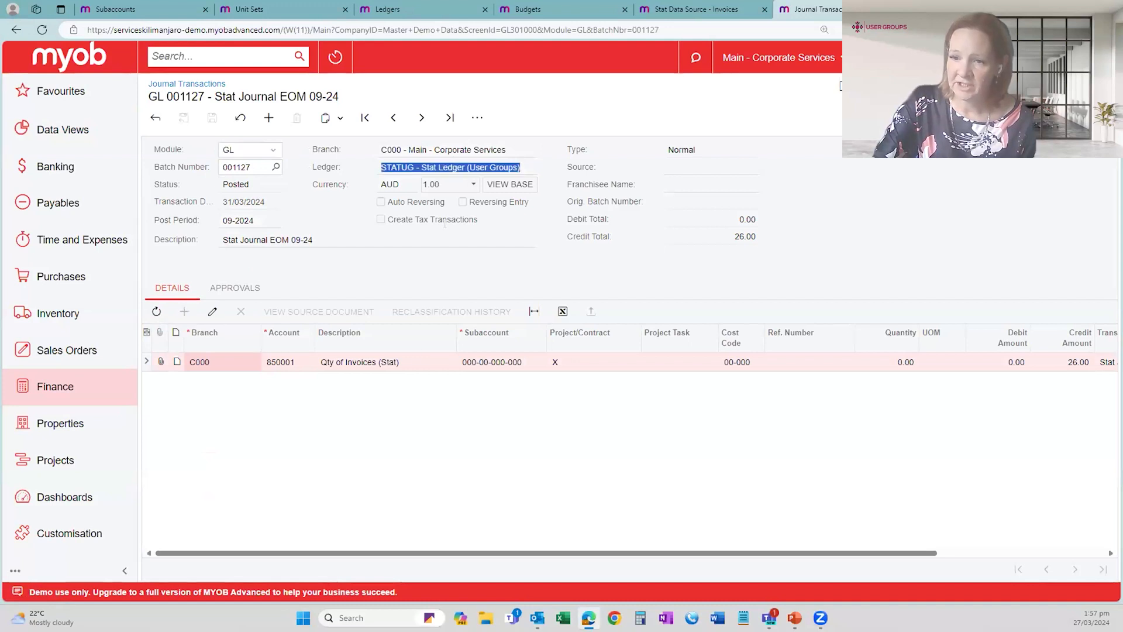
left_click(394, 363)
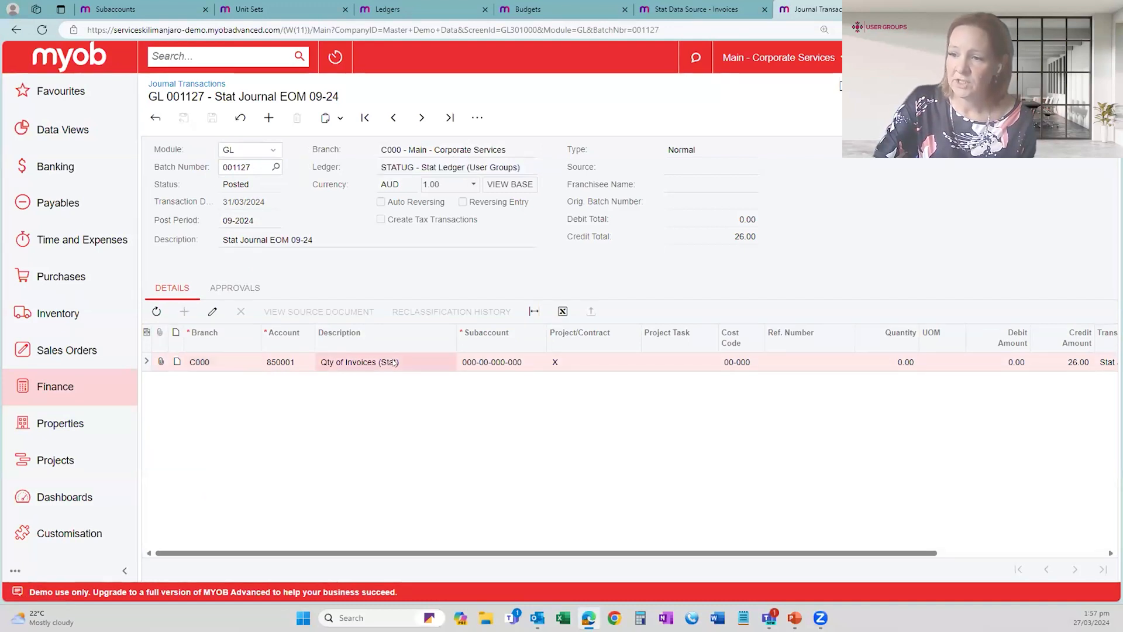
left_click(1069, 365)
left_click_drag(858, 554, 682, 553)
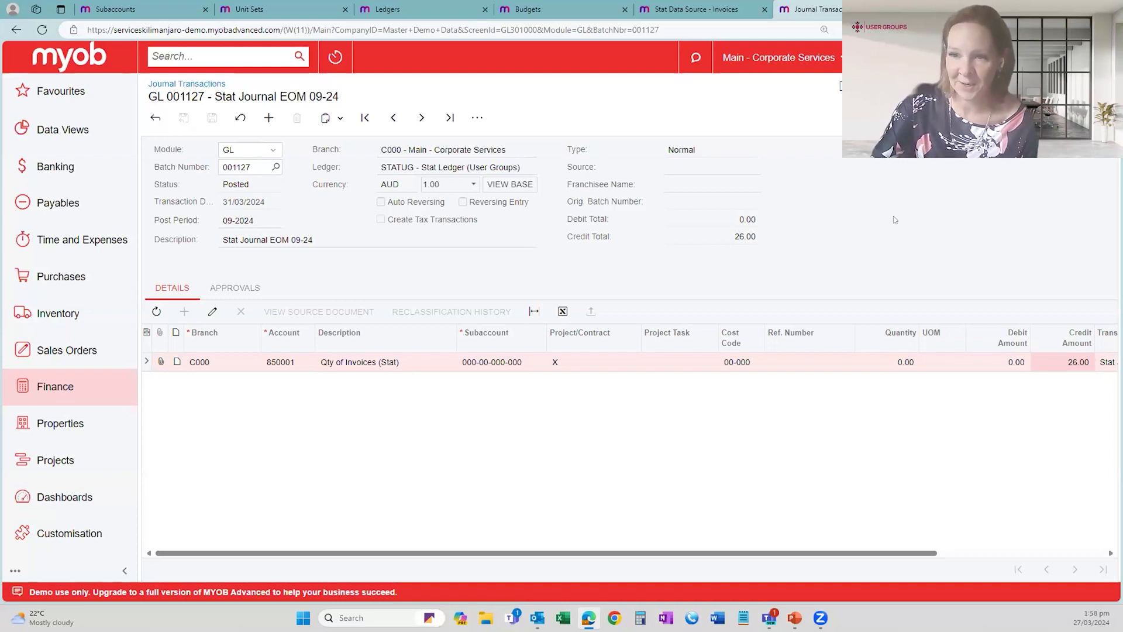
triple_click(406, 168)
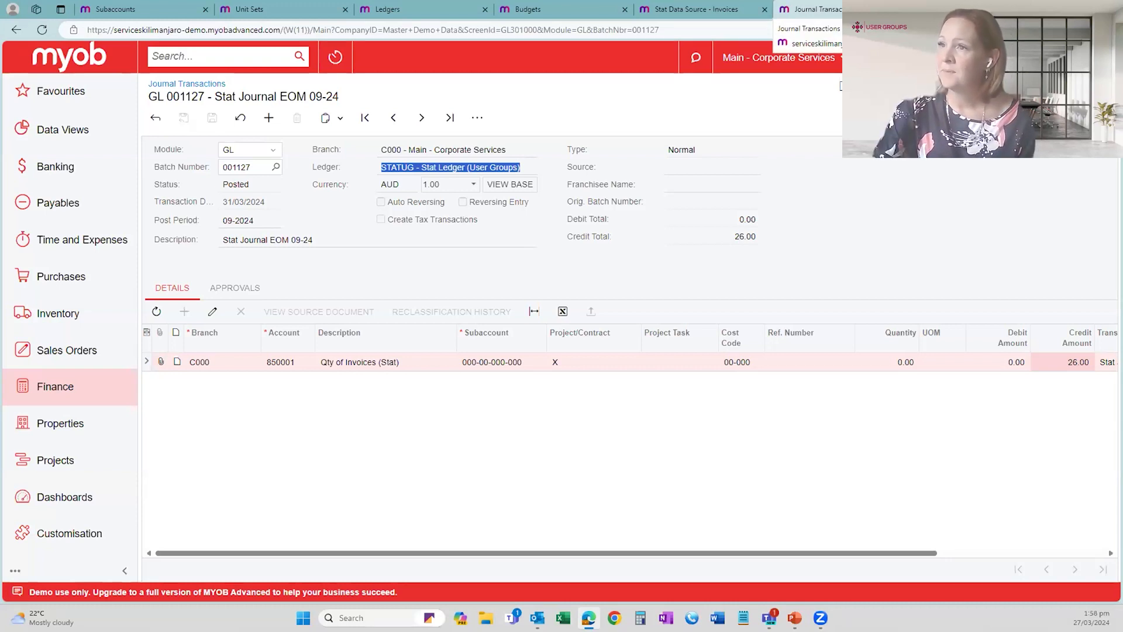
key("ctrl+w")
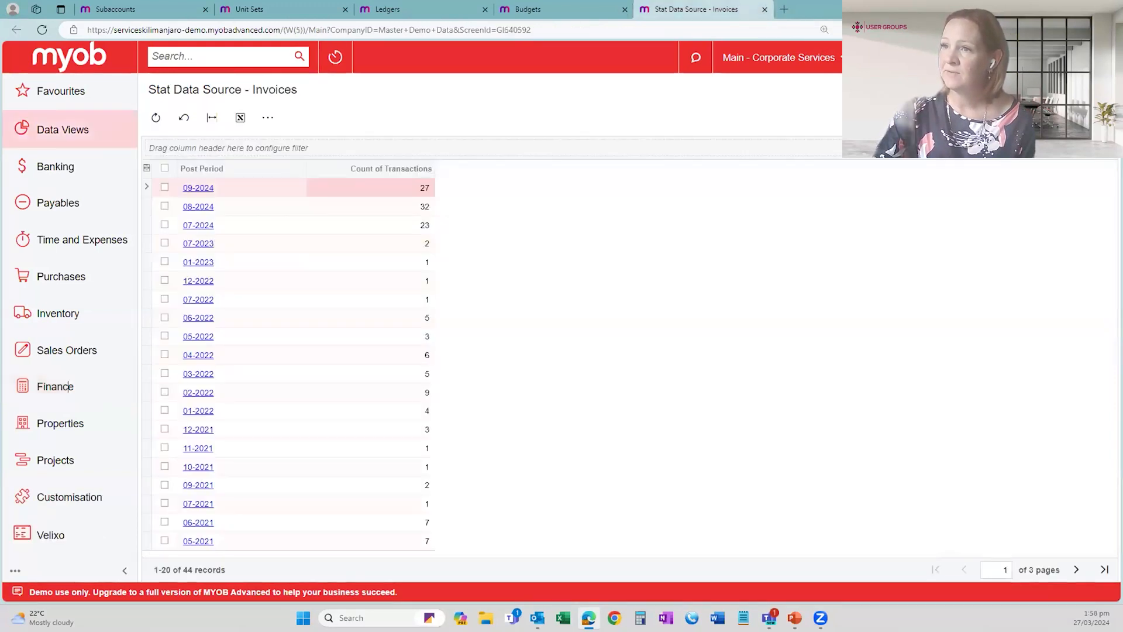
- Go to the Budgets page and set the BUDGET ledger's financial year to 2025 for branch C000
left_click(539, 9)
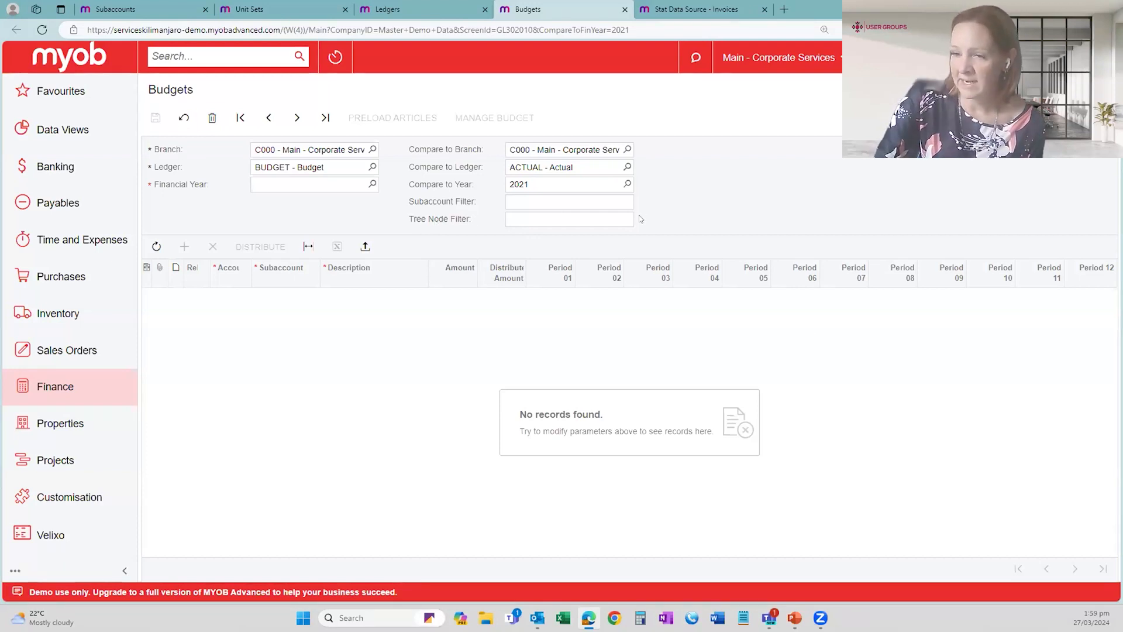
left_click(372, 183)
left_click(511, 463)
double_click(301, 425)
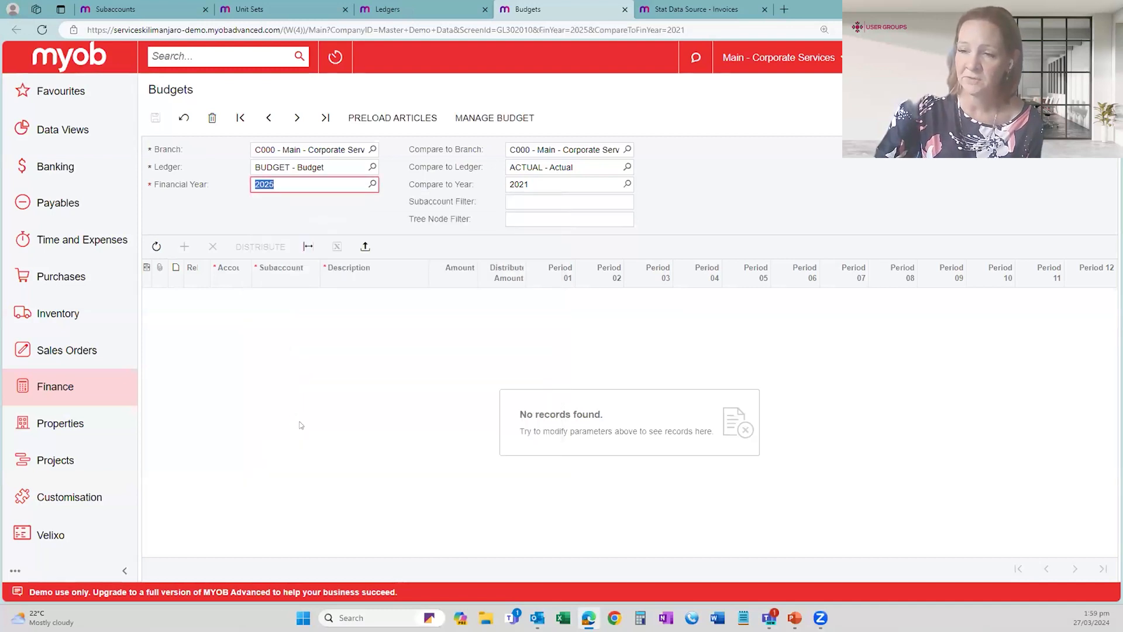
- Start the Preload Budget Articles wizard, look through the available source ledgers and keep ACTUAL for branch C000
left_click(400, 117)
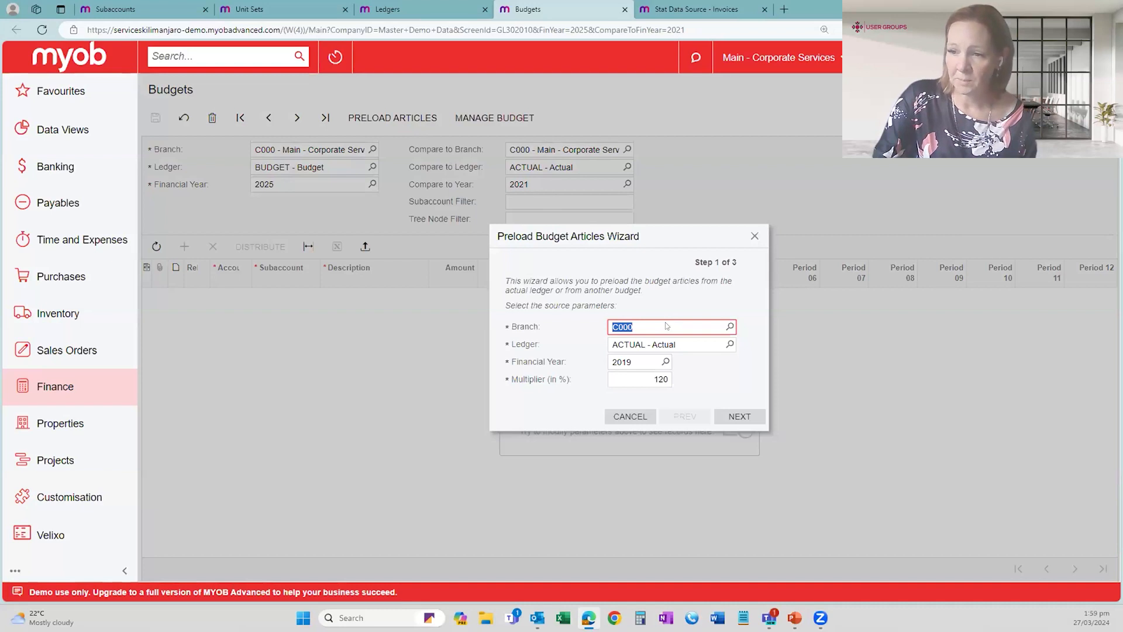
left_click(713, 349)
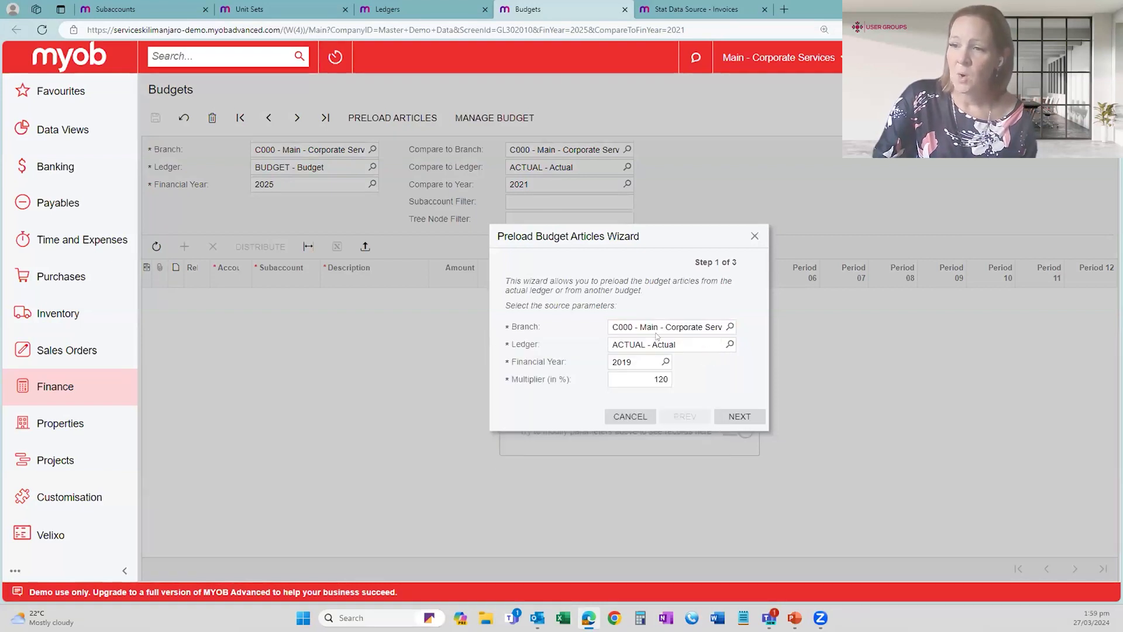
left_click(697, 342)
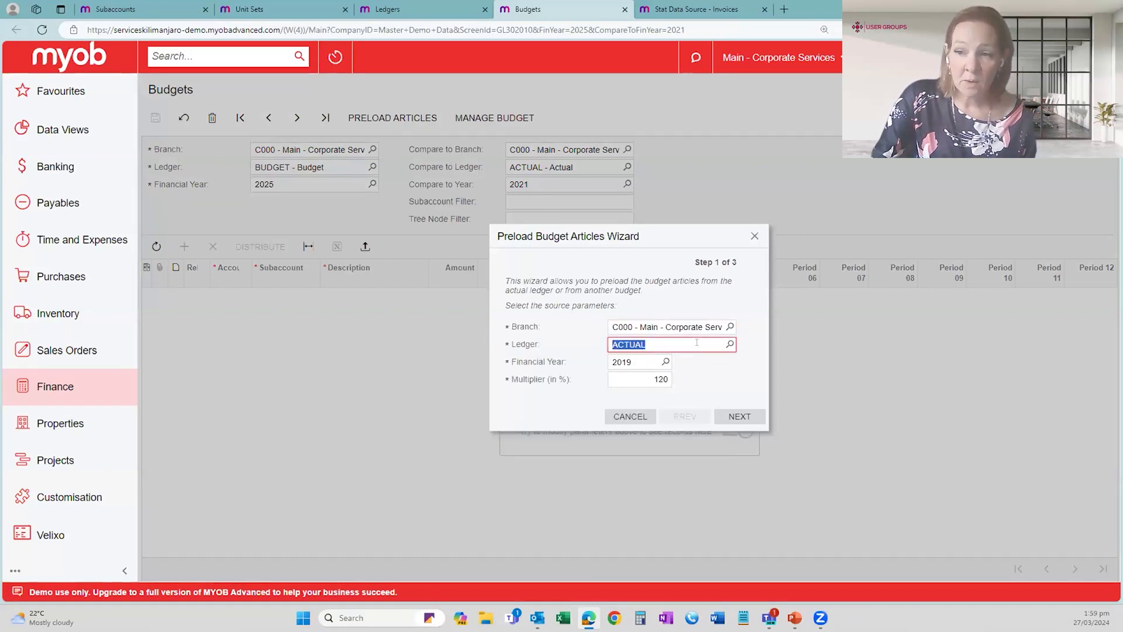
left_click(730, 344)
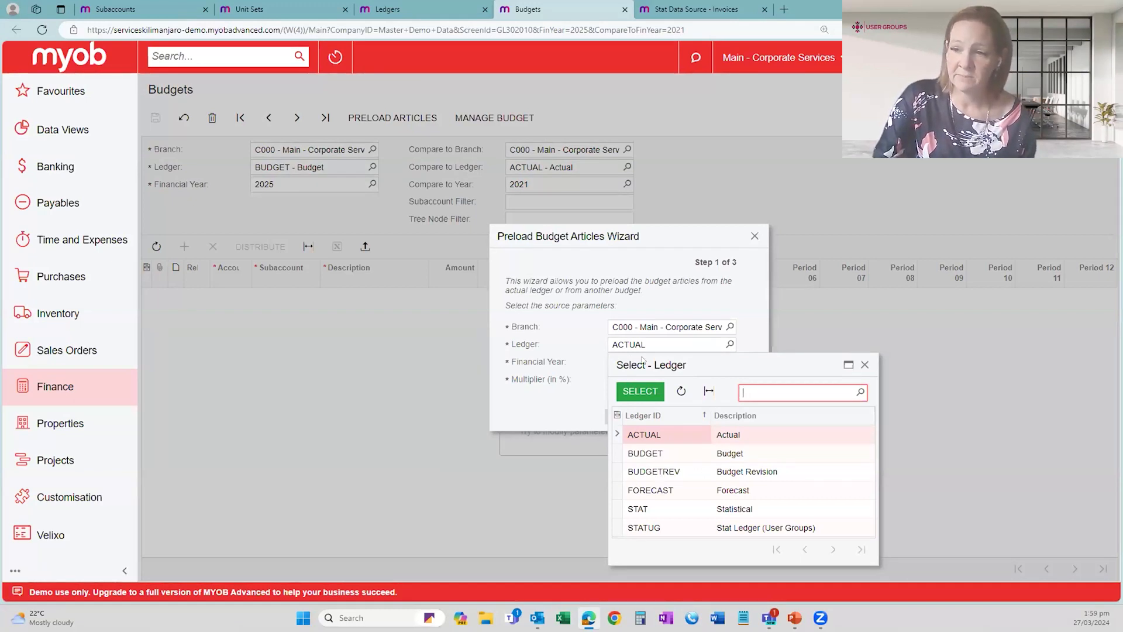
left_click(661, 349)
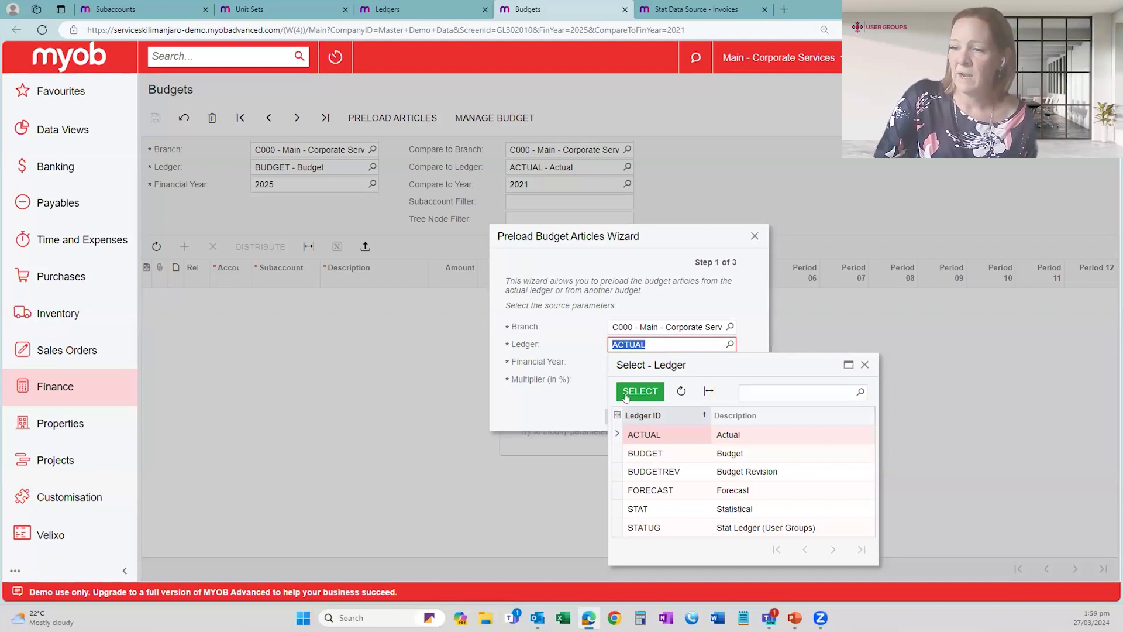
left_click(756, 308)
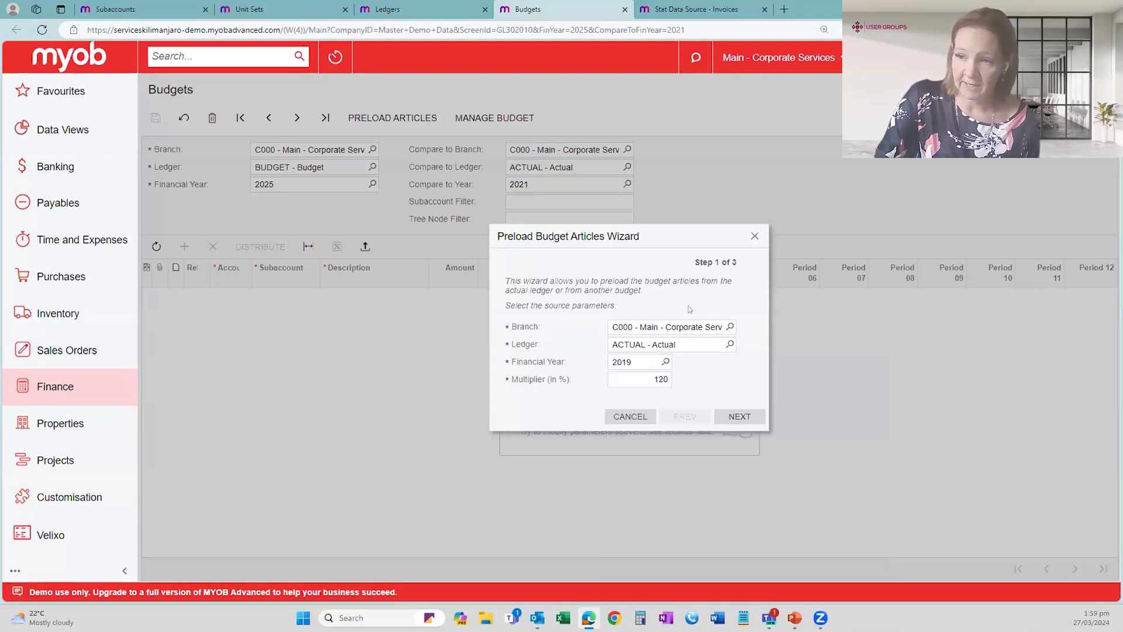
- Keep source financial year 2019 and the 120% multiplier, and go on to the wizard's account range and mask settings
left_click(637, 360)
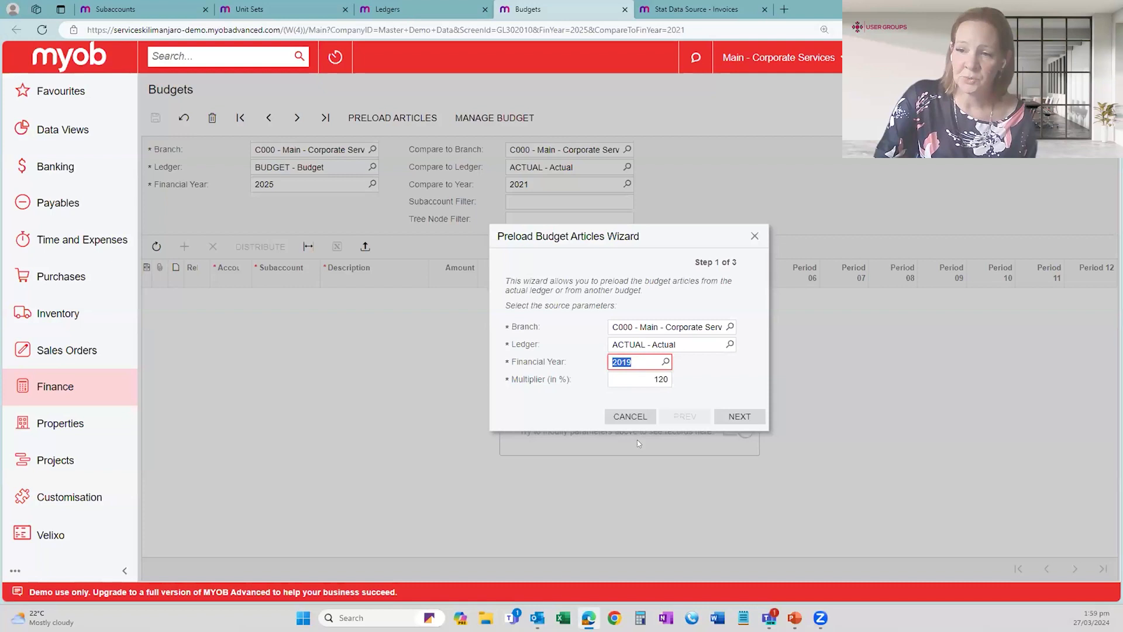
key("Tab")
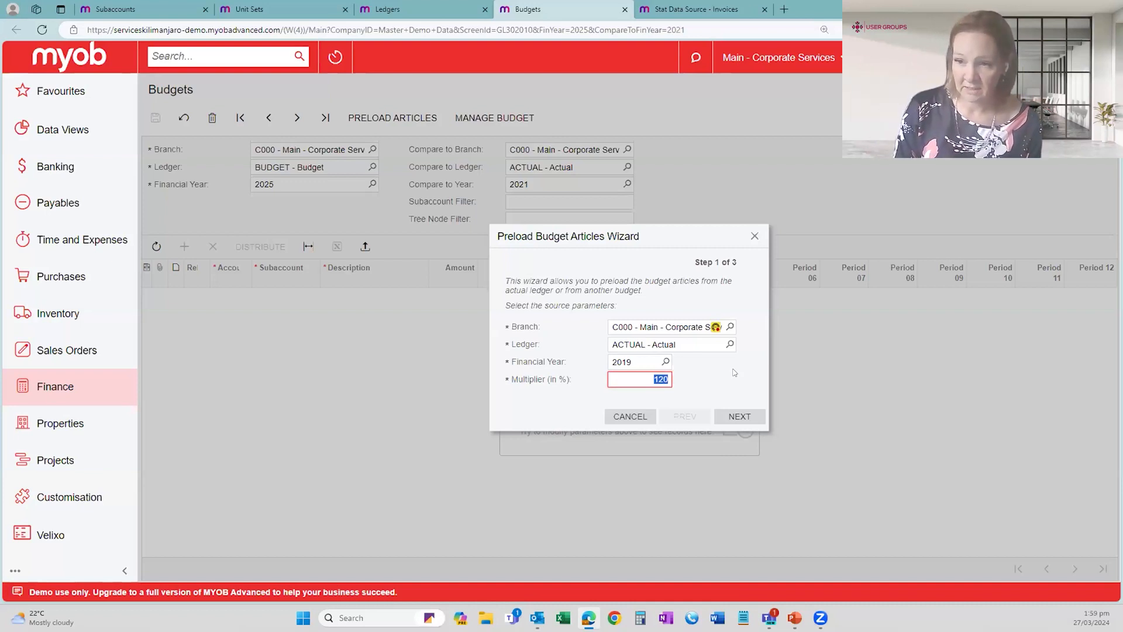
left_click(729, 413)
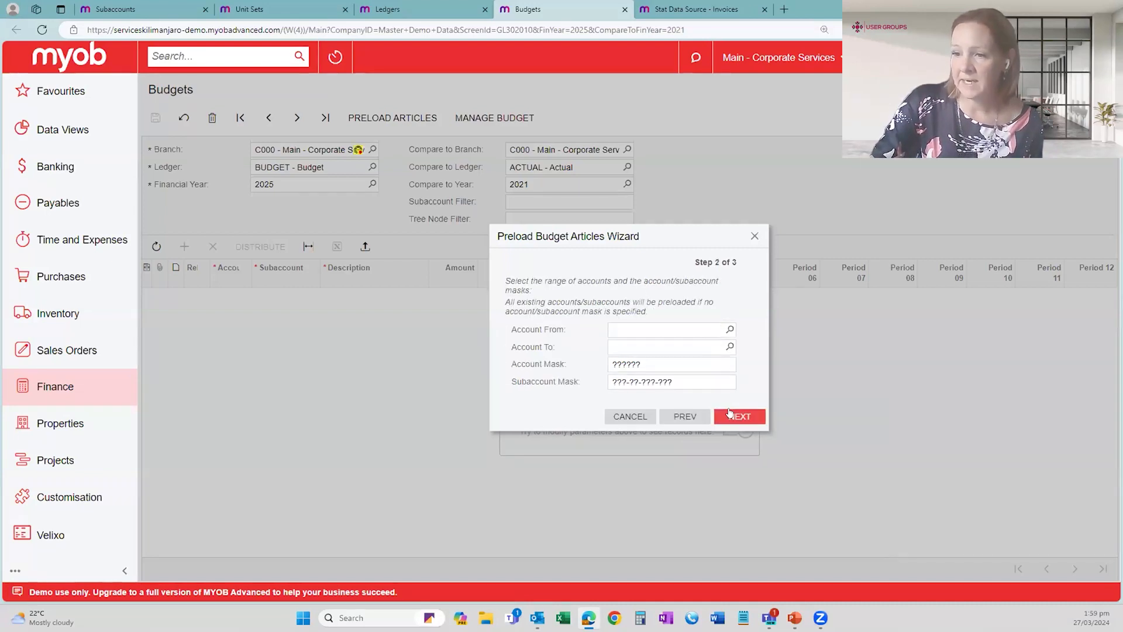
- Limit the preload account range from 400100 (Income - Core Stock) to 401111 (07 NDIS CB Support Coordinat)
left_click(730, 329)
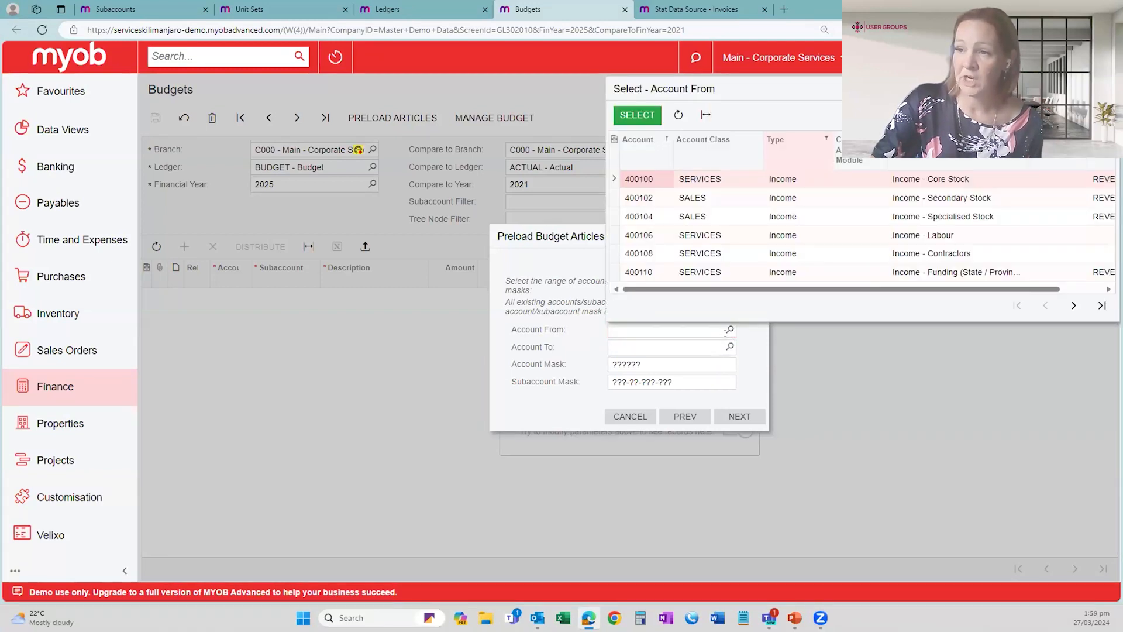
double_click(652, 177)
left_click(730, 346)
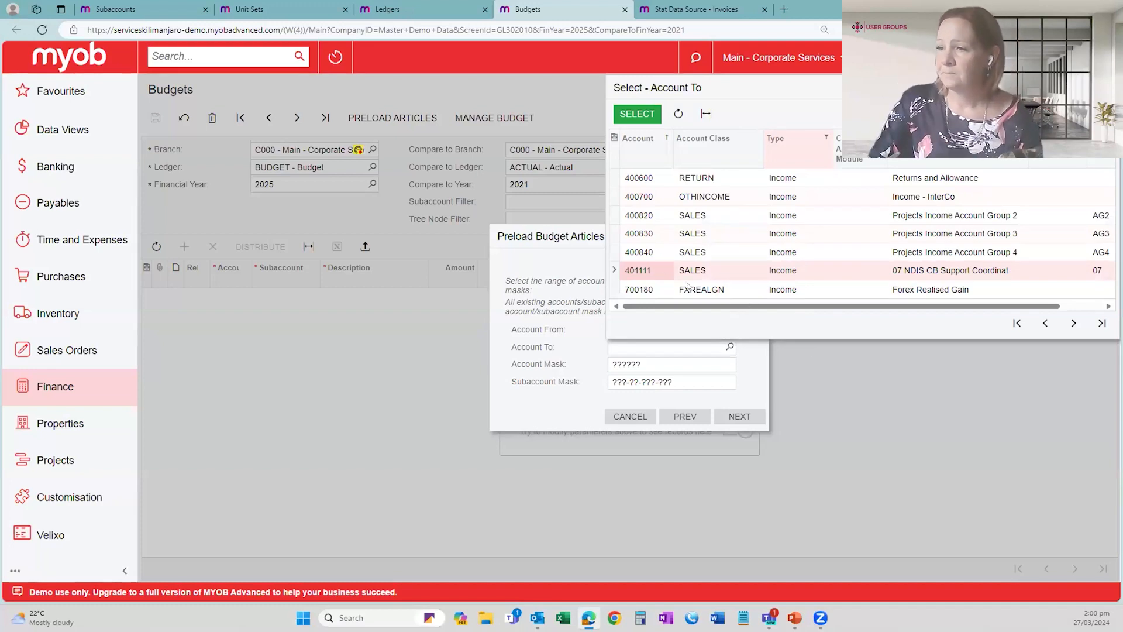
double_click(666, 271)
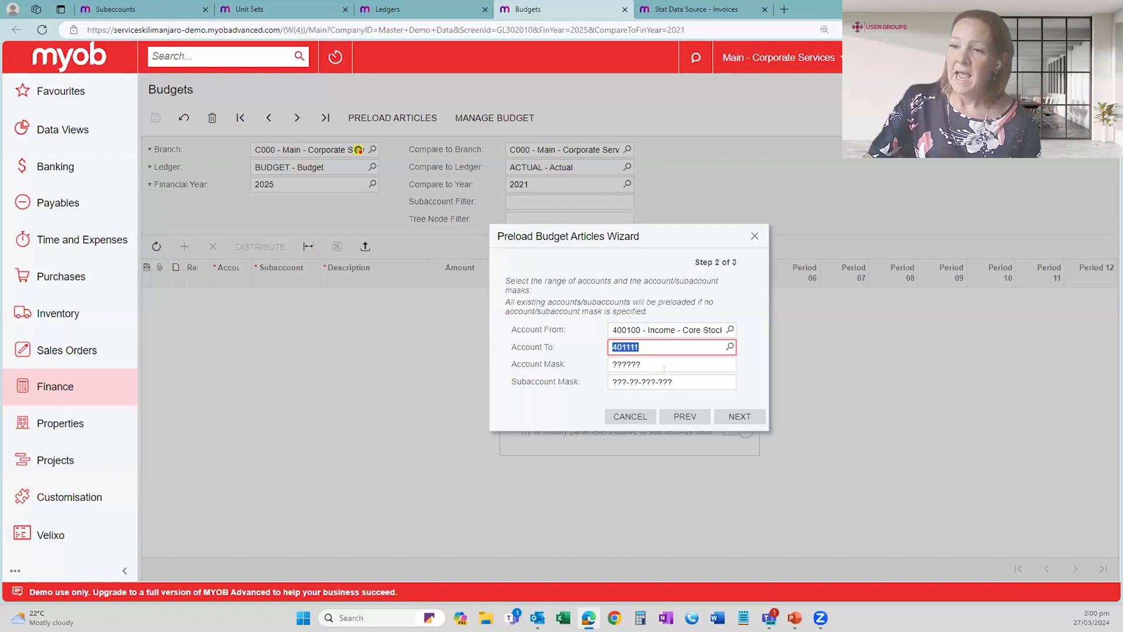
- Keep the default account and subaccount masks and finish the preload with Update Existing Articles and Load Nonexistent Articles
left_click(662, 364)
left_click(720, 383)
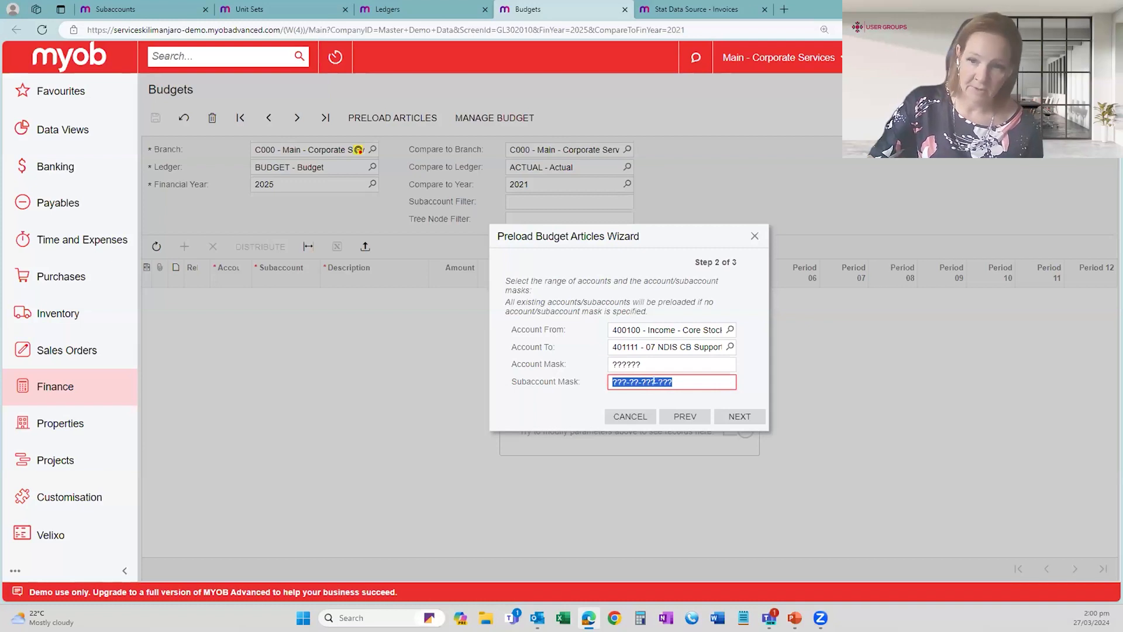
left_click(725, 417)
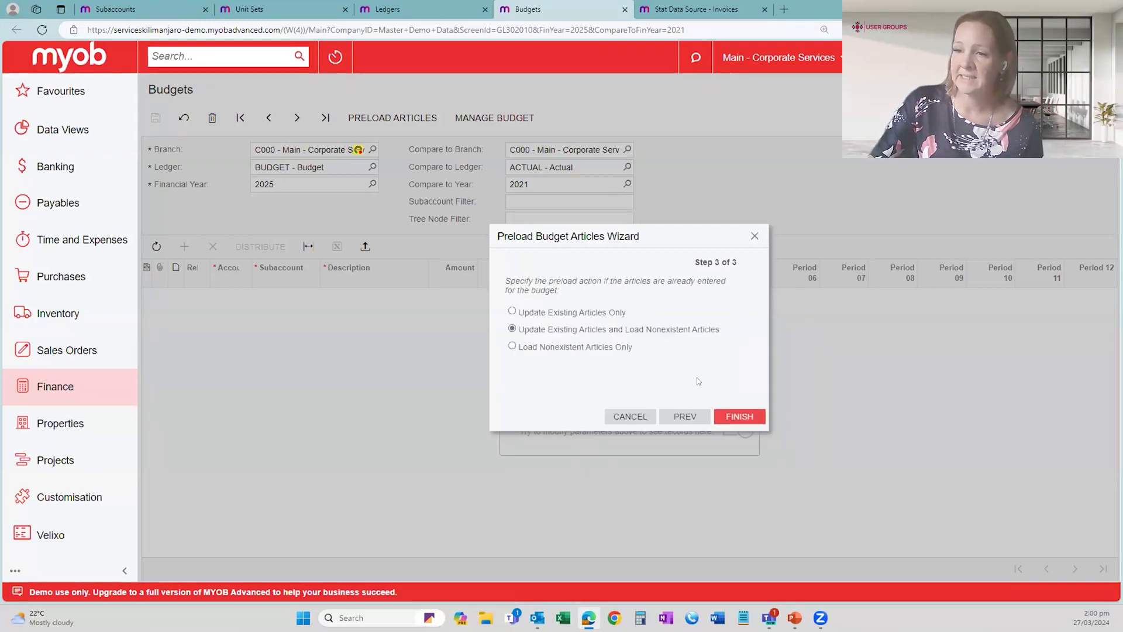
left_click(739, 416)
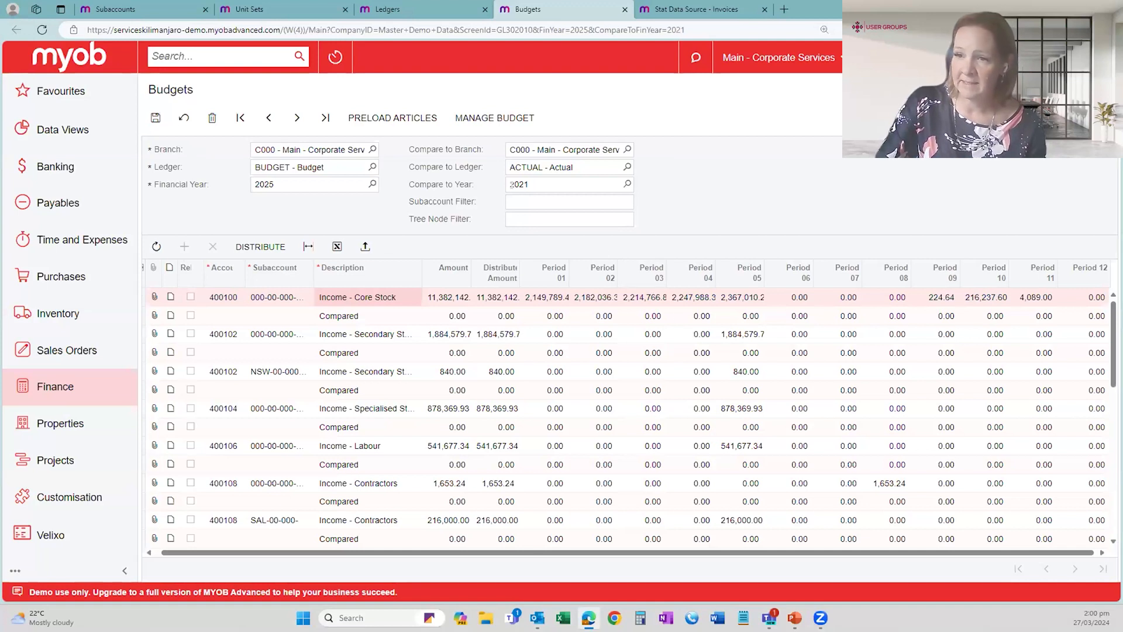
- Clear the comparison year and go through the Income - Core Stock article's amount, distributed amount and period values
left_click(546, 182)
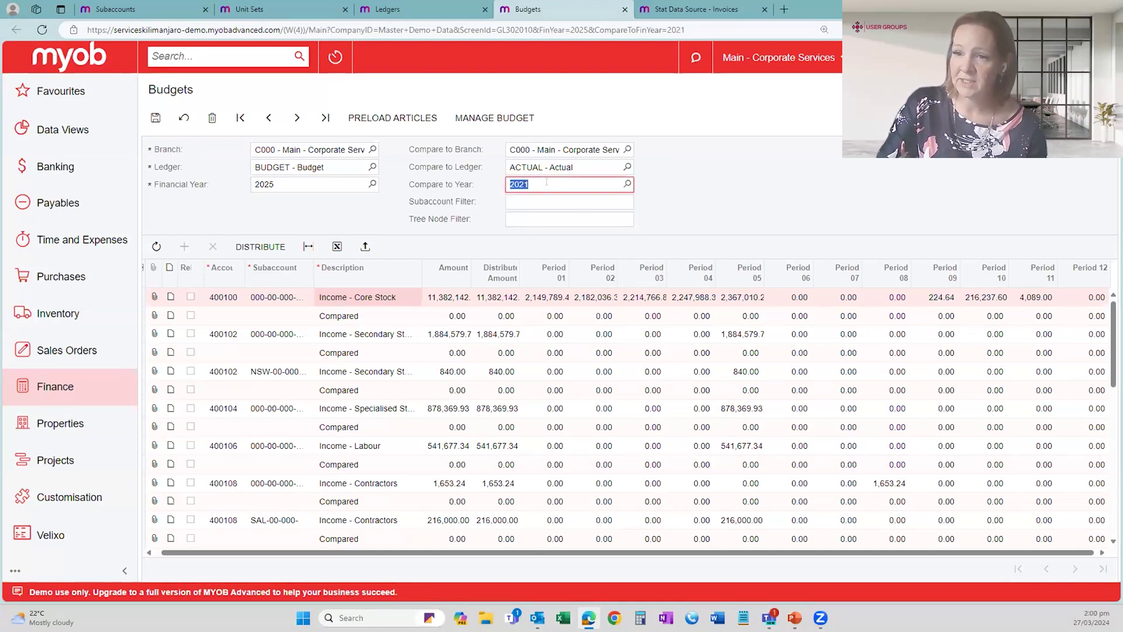
key("BackSpace")
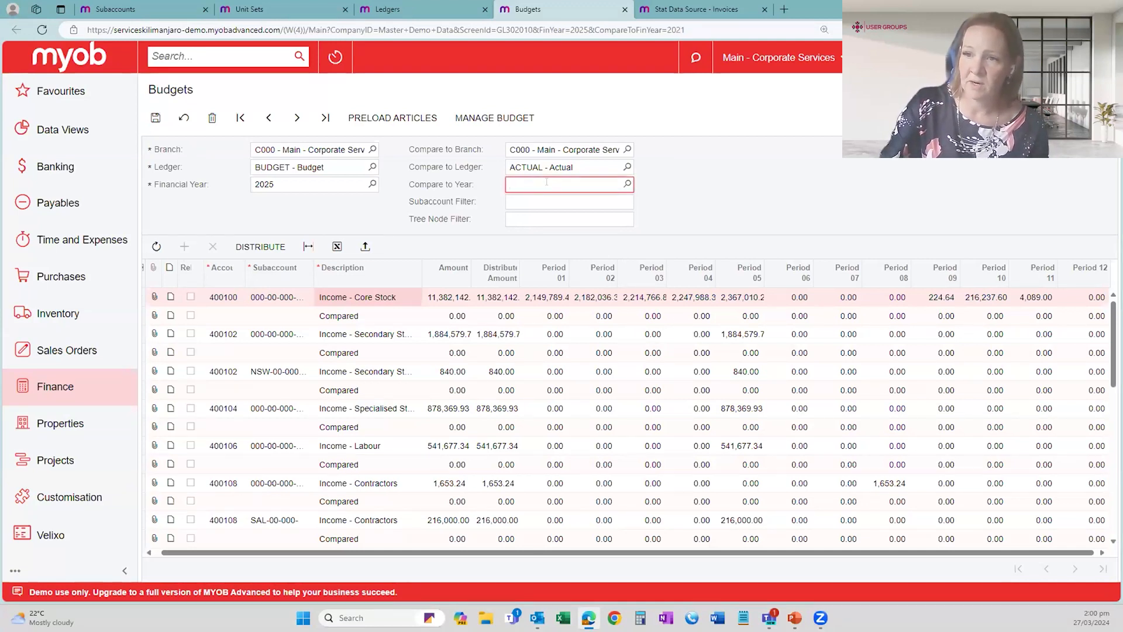
key("Tab")
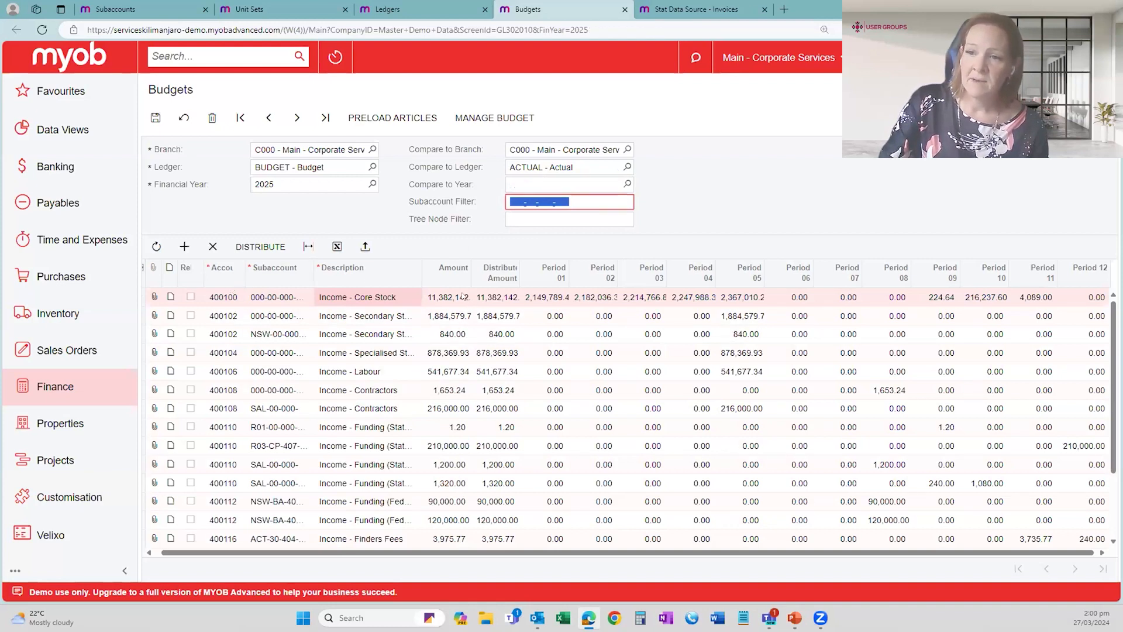
left_click(460, 296)
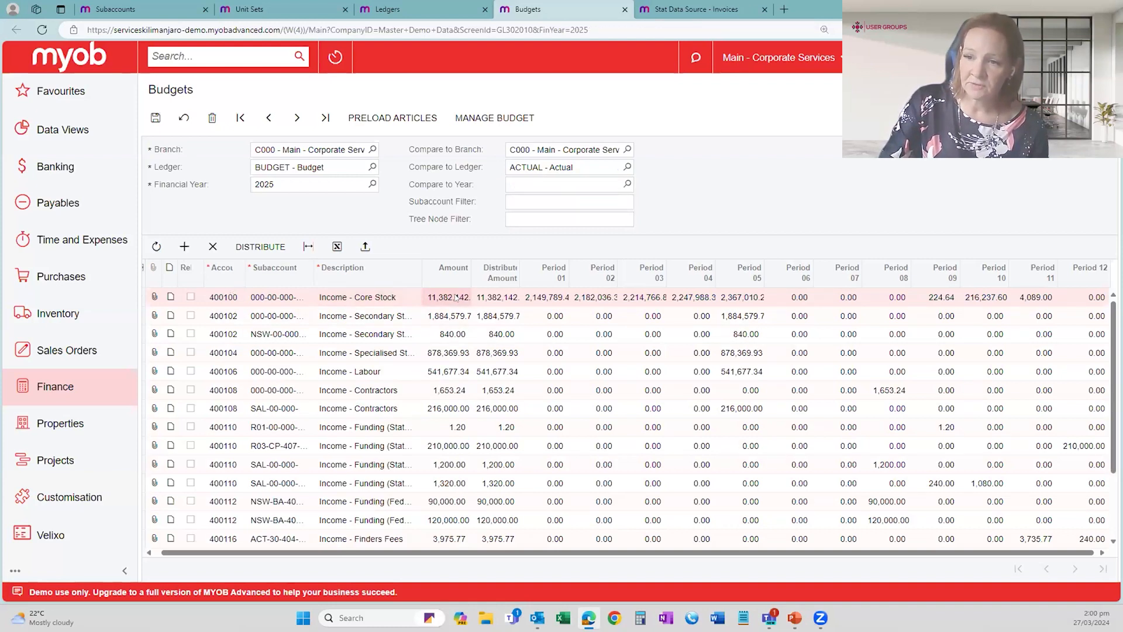
left_click(494, 297)
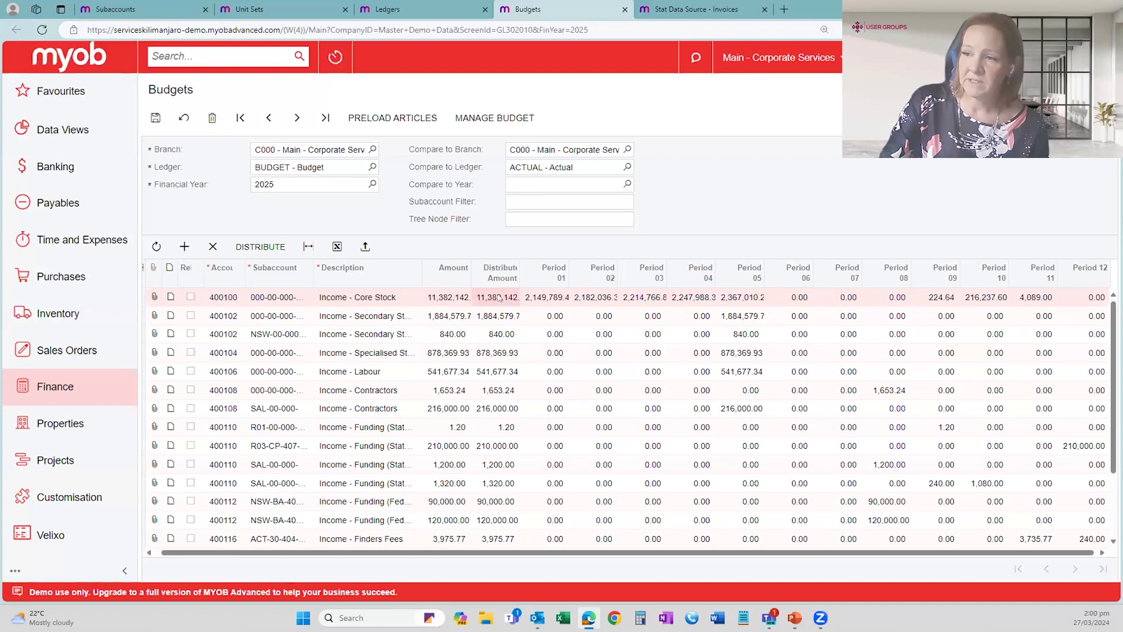
key("Tab")
key("Tab")
key("Tab")
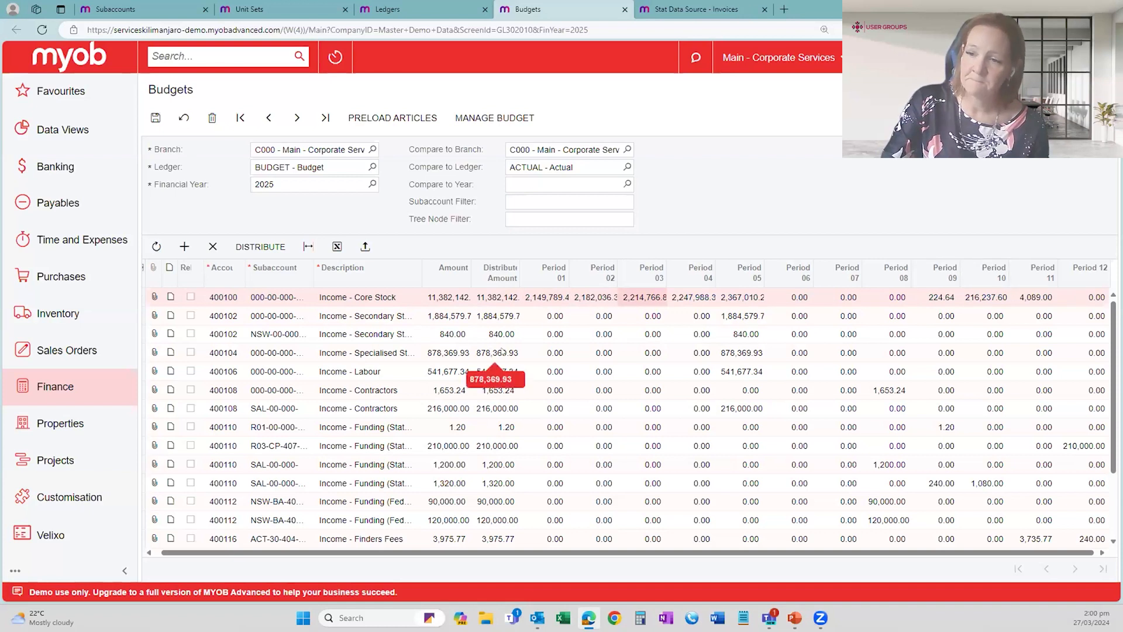
- Distribute the year amounts evenly across the periods for all articles in this node, and save the budget
left_click(275, 245)
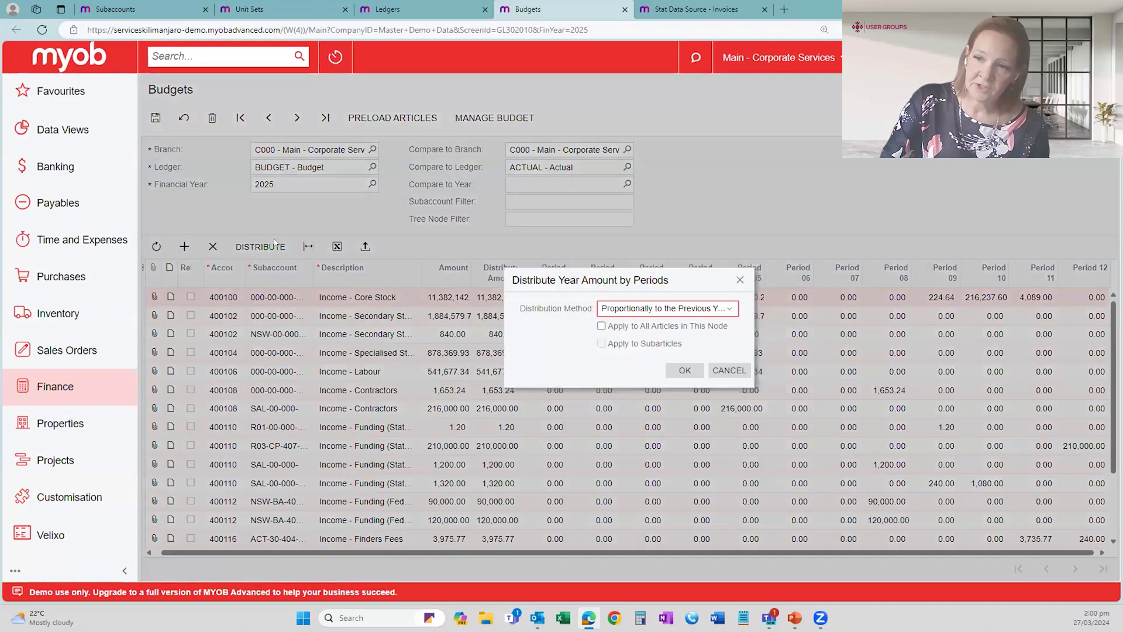
left_click(731, 309)
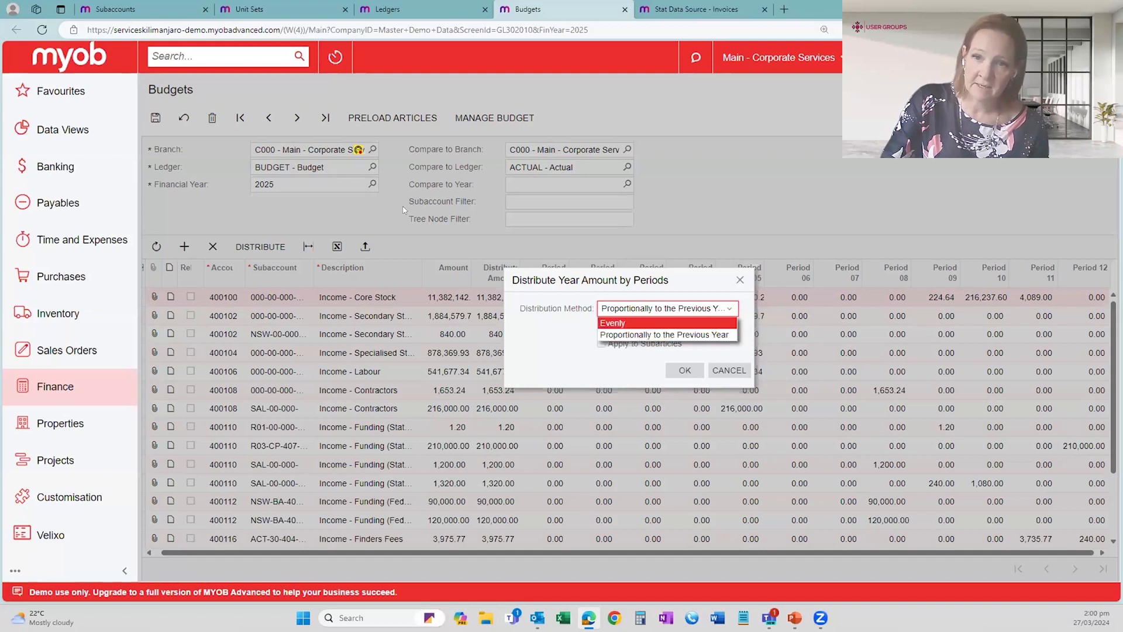
left_click(627, 323)
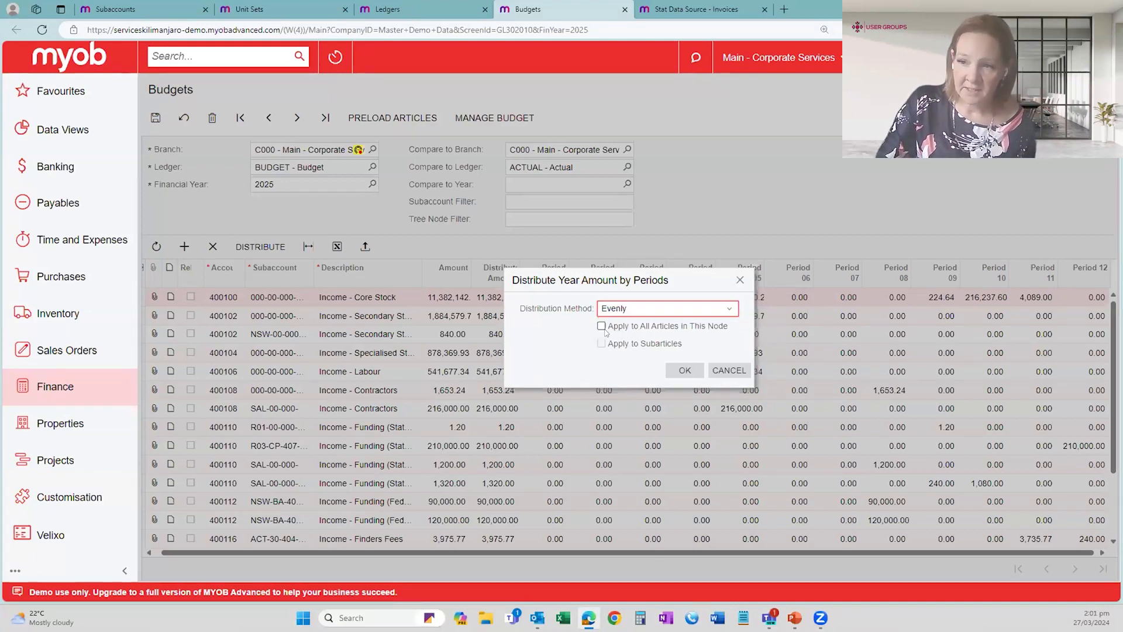
left_click(601, 326)
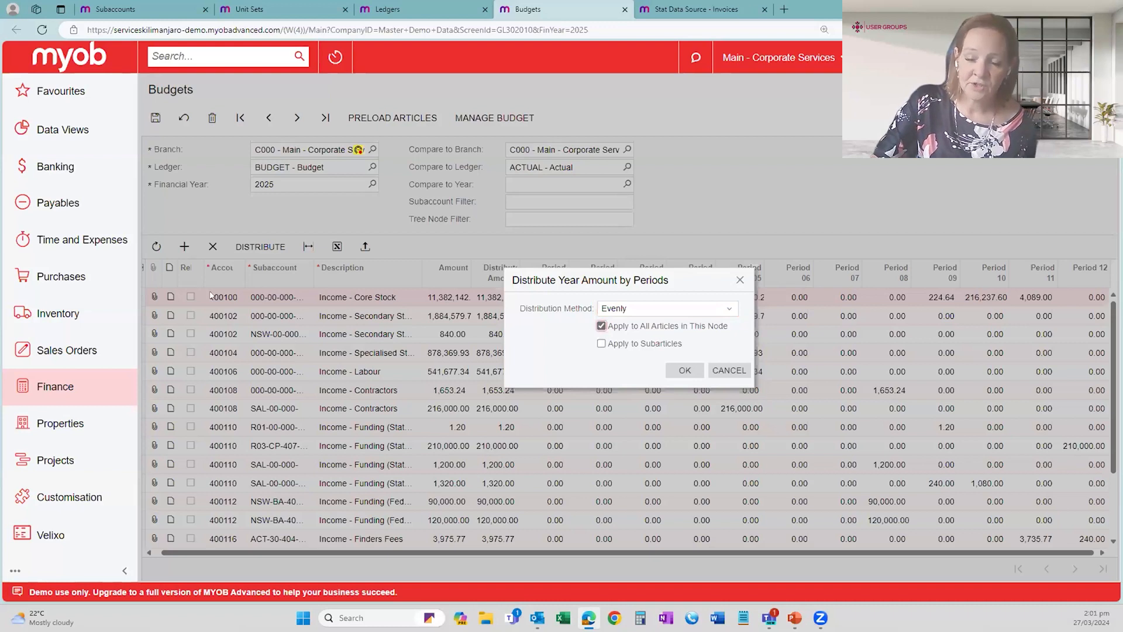
left_click(601, 326)
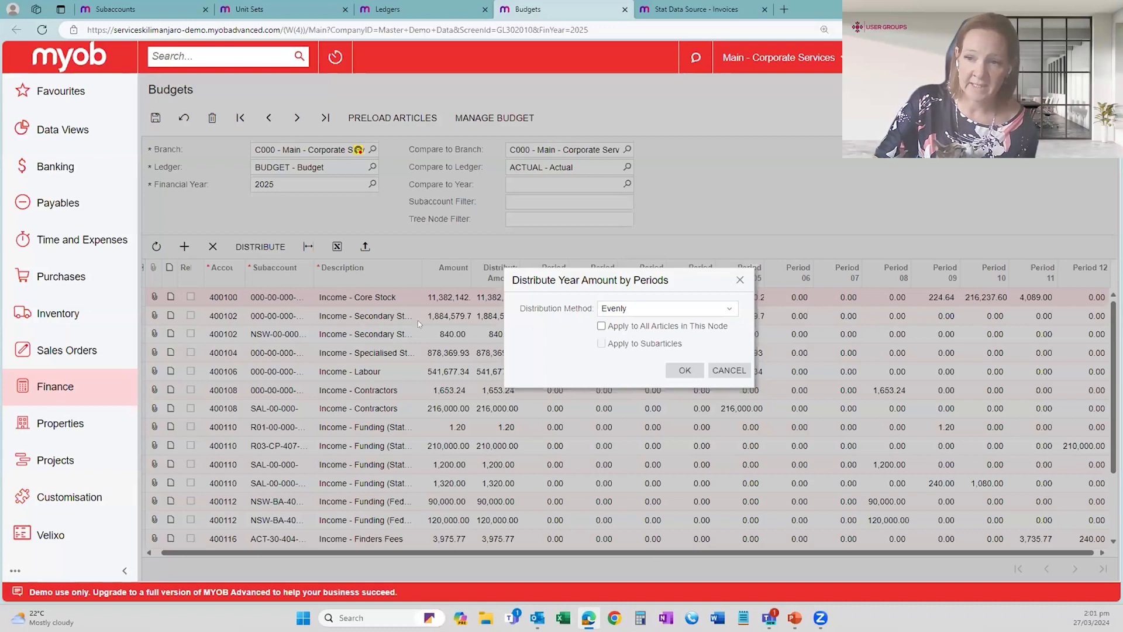
left_click(633, 326)
left_click(682, 367)
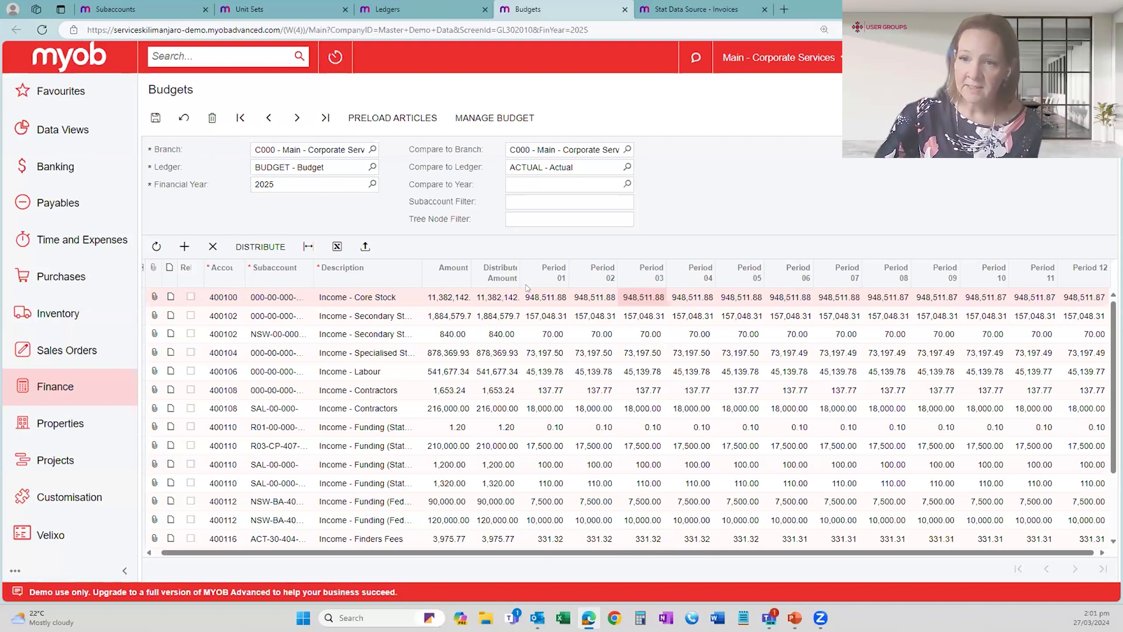
left_click(336, 248)
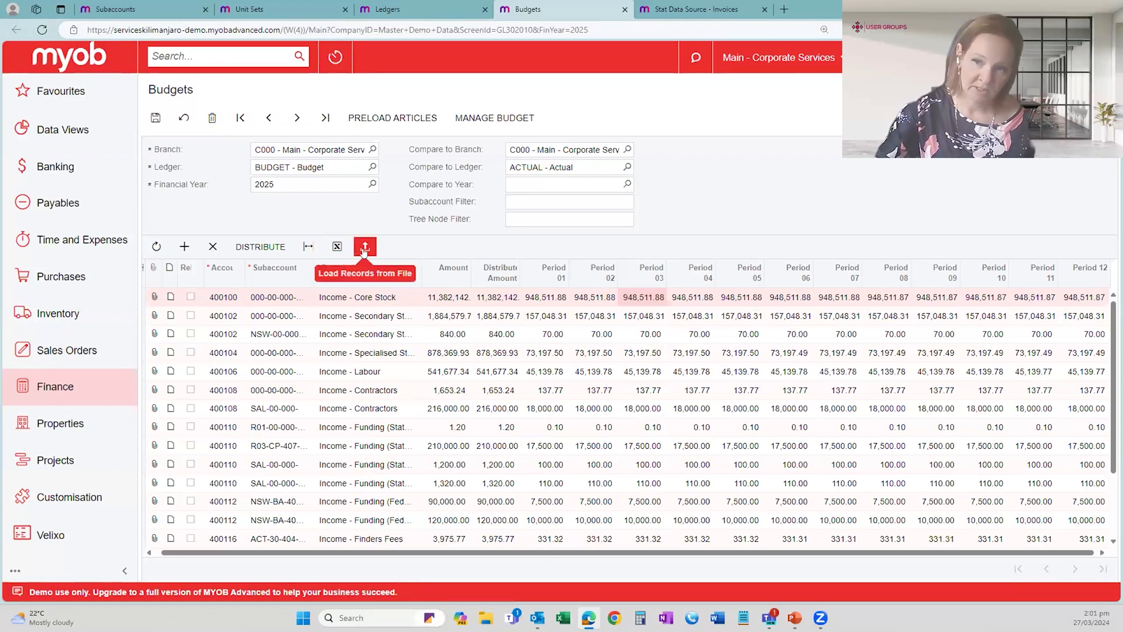
left_click(154, 118)
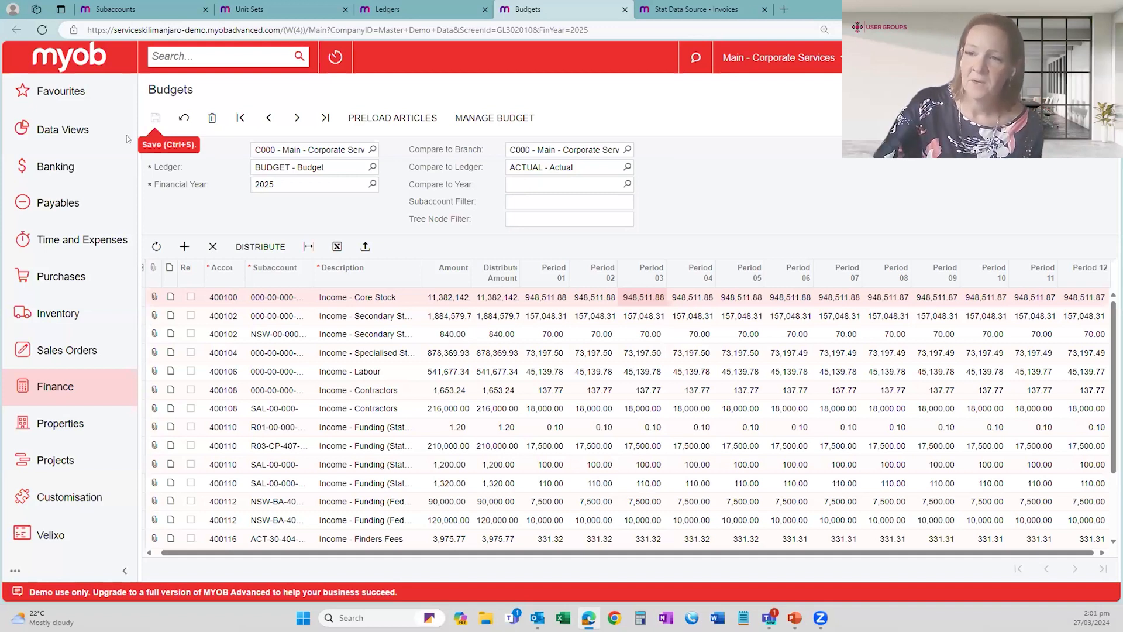
- Open the Profit and Loss - Actual vs Budget report and examine its actual, budget and variance figures
left_click(53, 389)
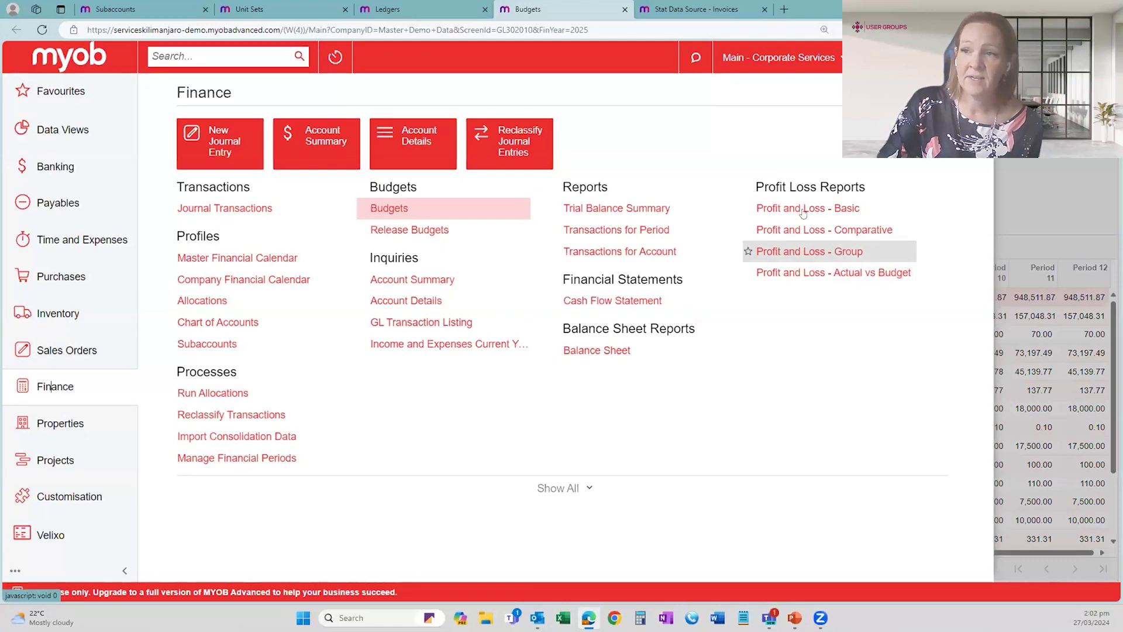
left_click(831, 278)
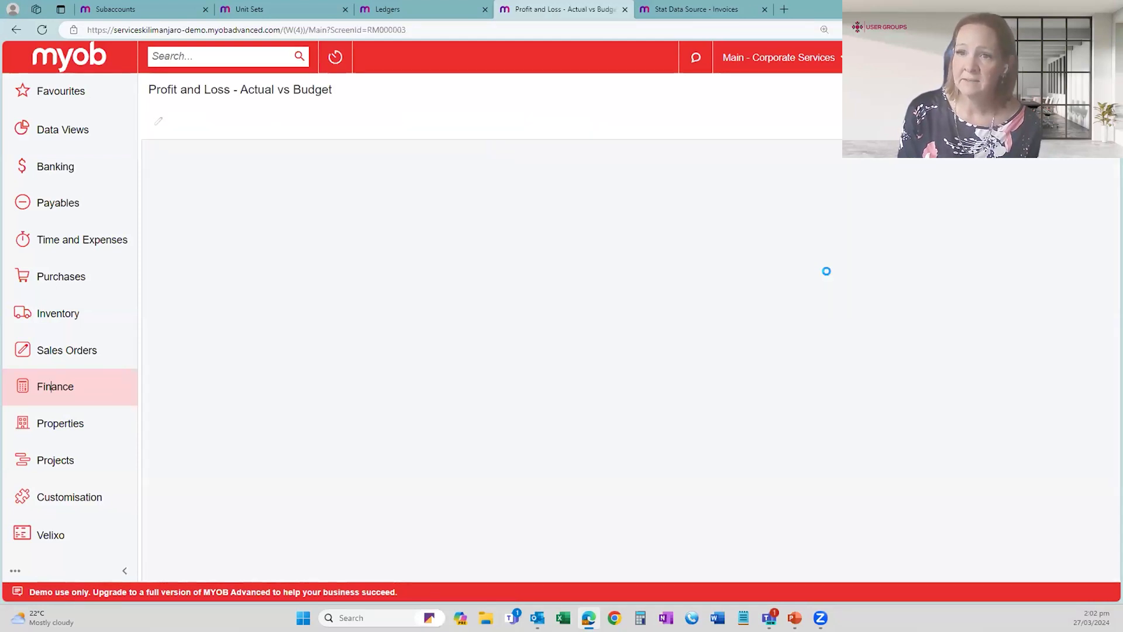
left_click(243, 121)
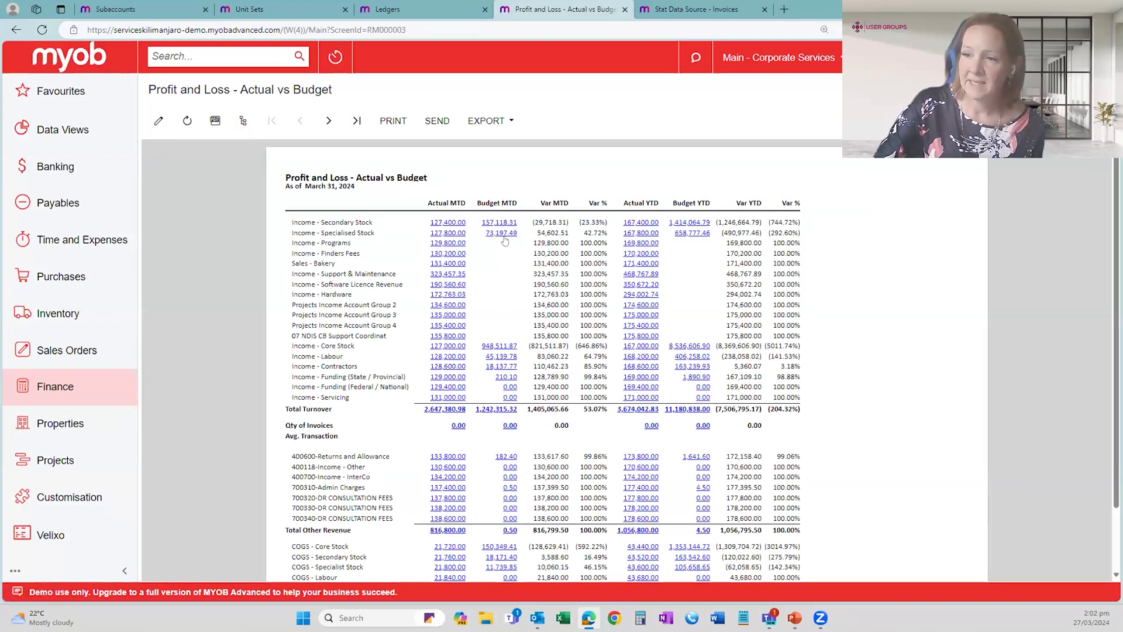
scroll(494, 336, "down", 3)
scroll(351, 264, "up", 3)
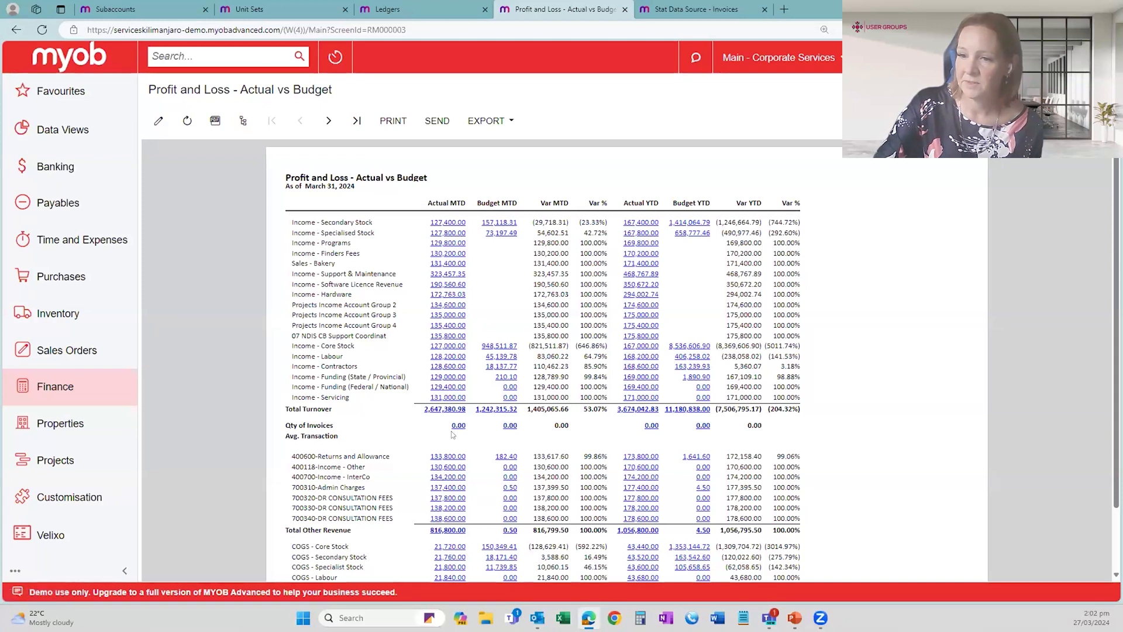
- Show the report's groups and switch between the Print All, Front of House and Kitchen versions, ending on Print All
left_click(242, 121)
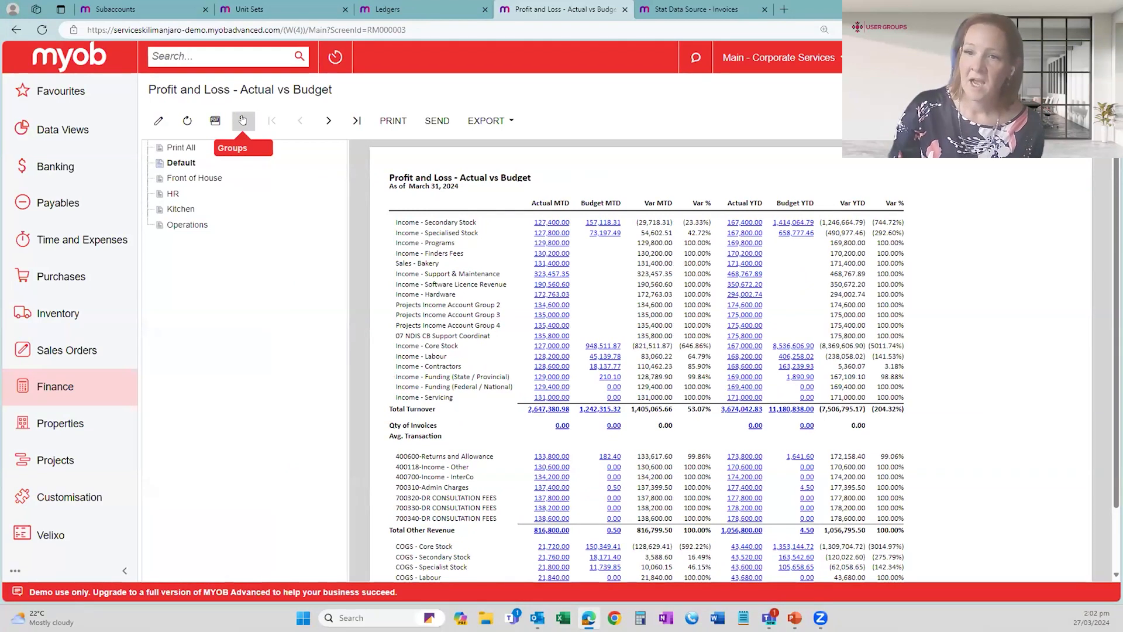
left_click(186, 147)
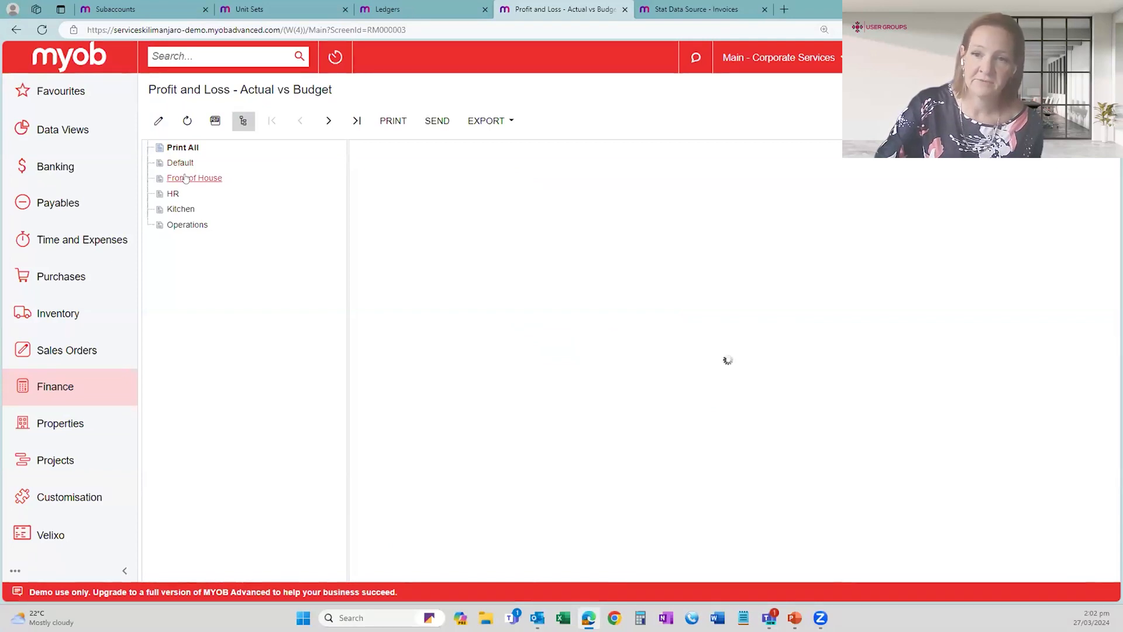
left_click(186, 178)
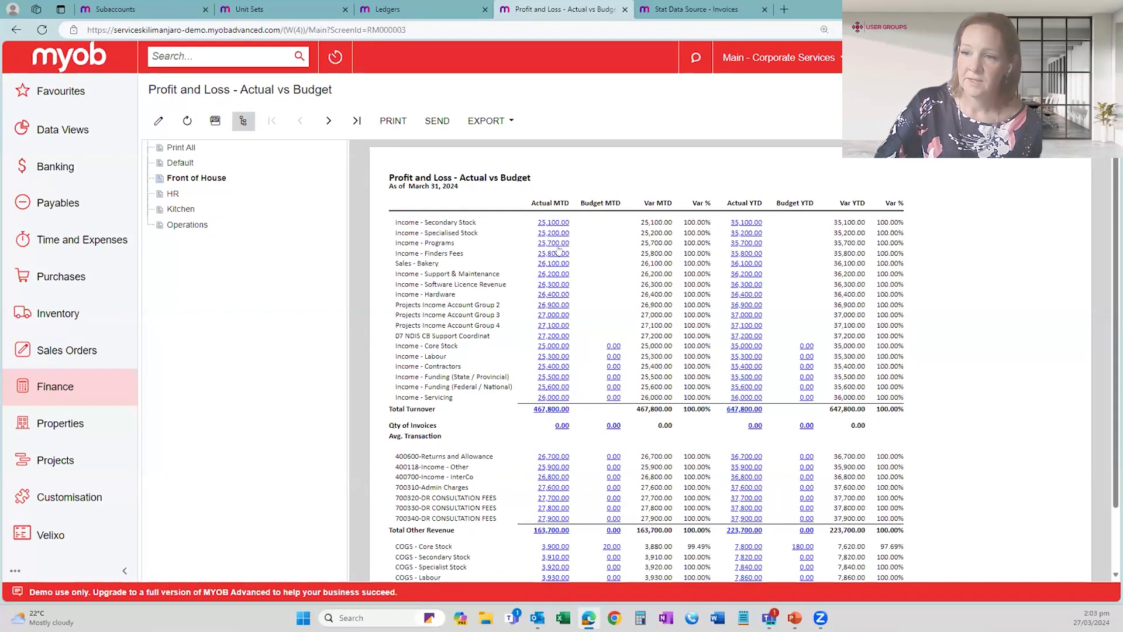
left_click(174, 210)
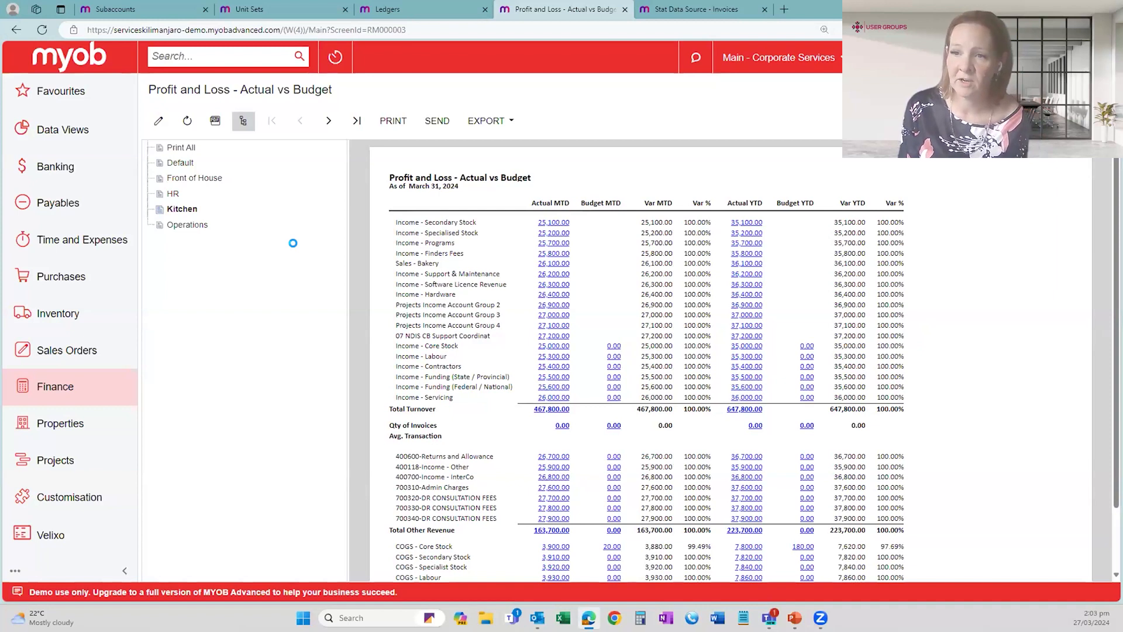
left_click(172, 148)
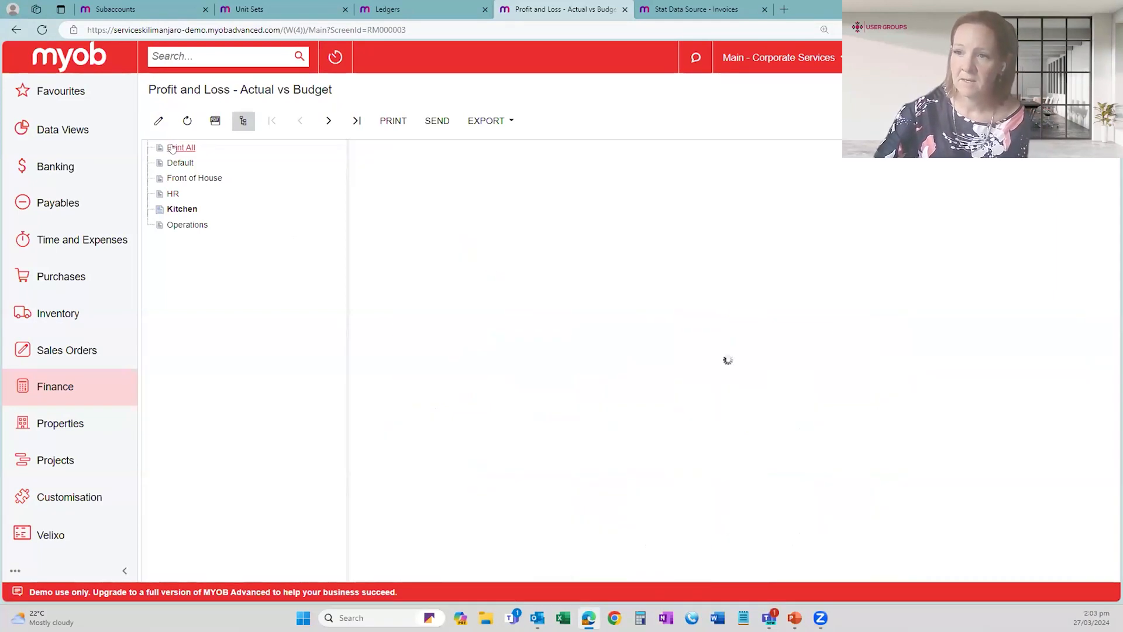